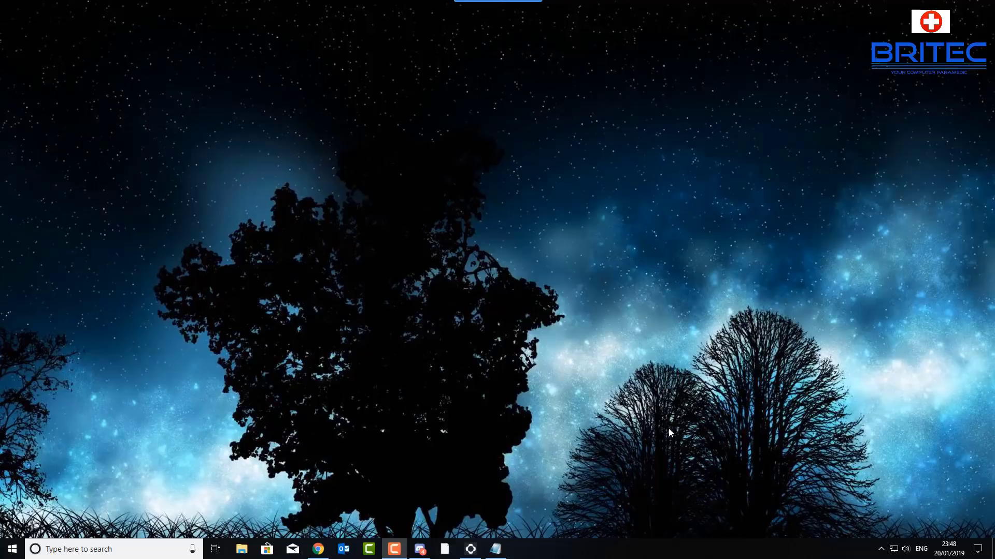
Switch to Outlook and inspect the Send/Receive progress details, closing the progress dialog and Outlook when finished.
{"action": "left_click", "coordinate": [345, 552]}
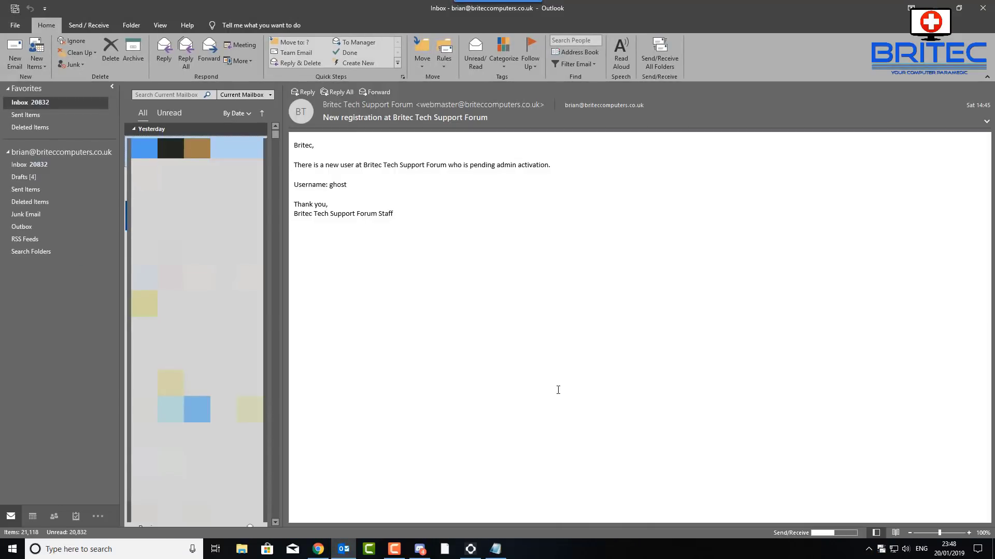
{"action": "left_click", "coordinate": [77, 28]}
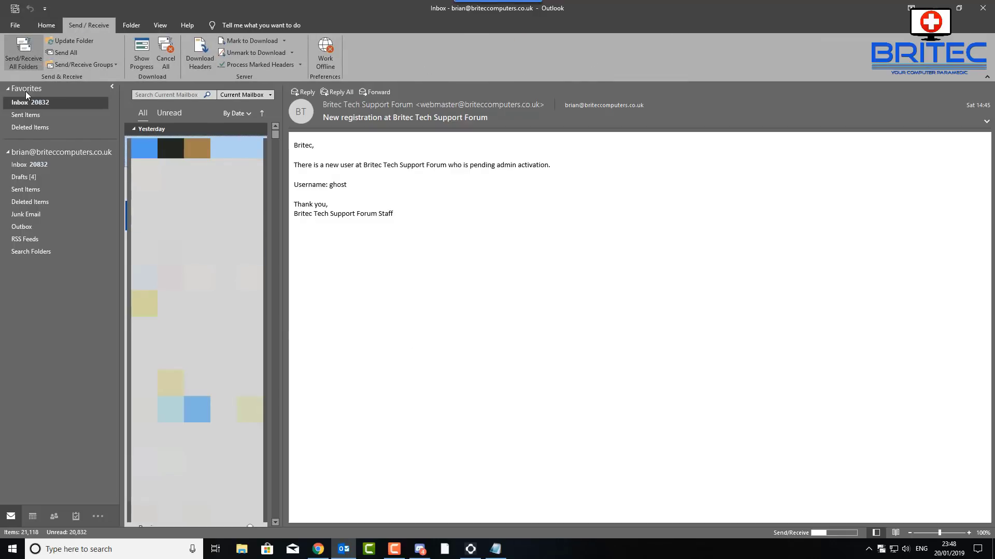
{"action": "left_click", "coordinate": [818, 529]}
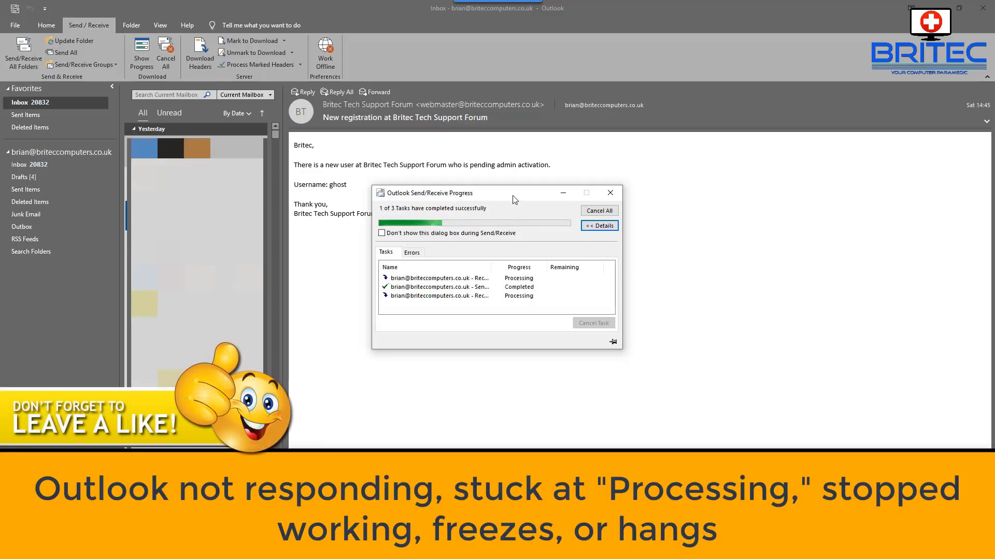
{"action": "left_click_drag", "start_coordinate": [514, 199], "coordinate": [527, 243]}
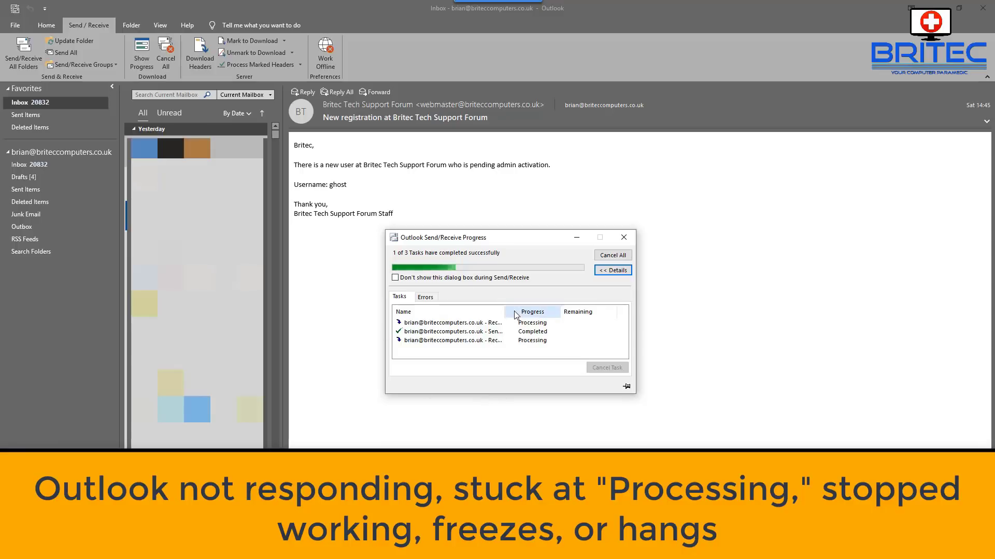
{"action": "left_click", "coordinate": [625, 239]}
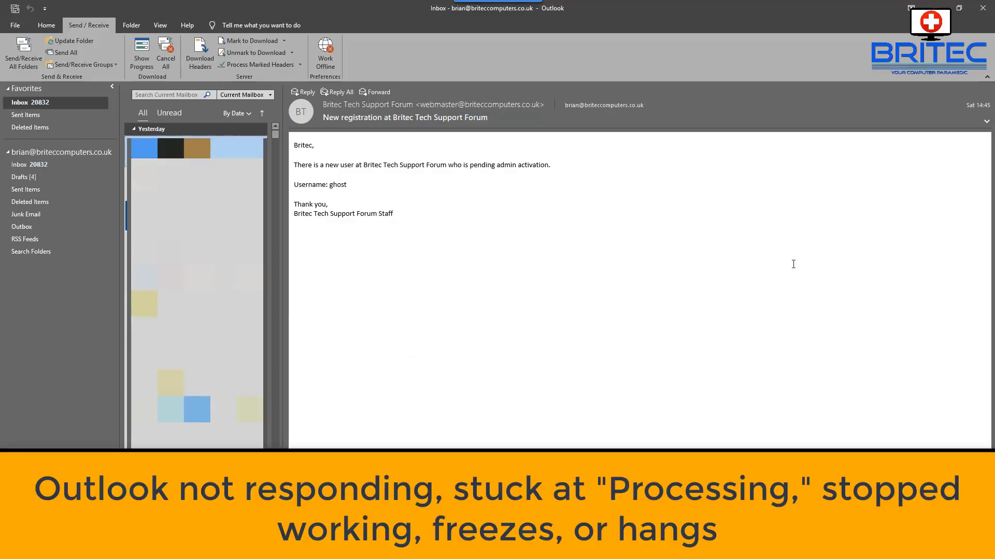
{"action": "left_click", "coordinate": [987, 9]}
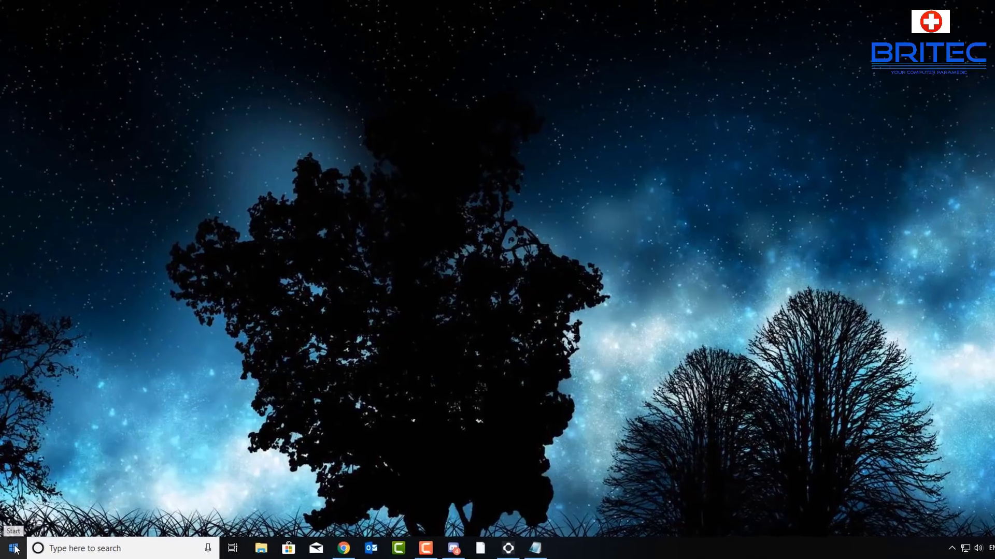
Start Outlook in safe mode with the command "Outlook /safe", using the Outlook profile, and accept the Office license agreement.
{"action": "right_click", "coordinate": [13, 549]}
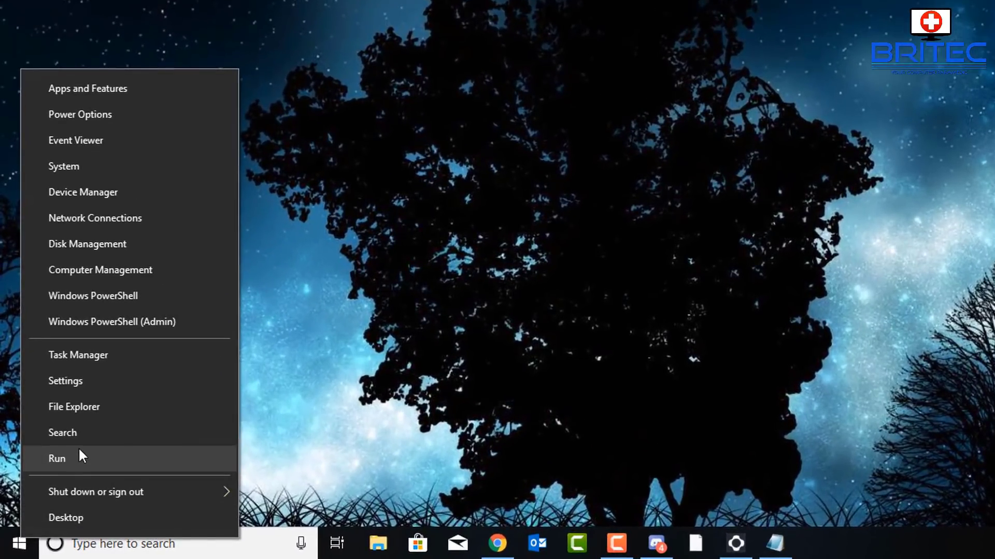
{"action": "left_click", "coordinate": [80, 452]}
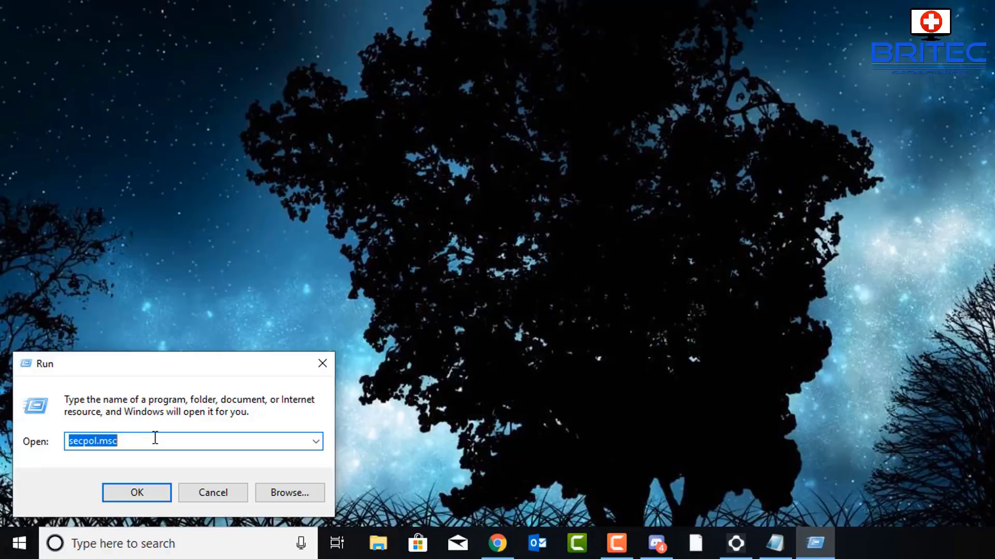
{"action": "type", "text": "O"}
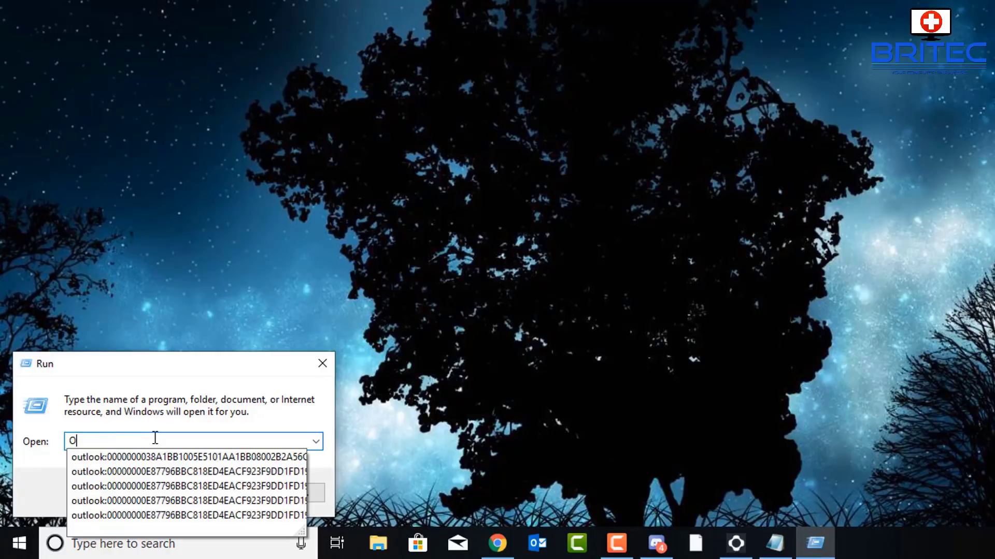
{"action": "type", "text": "utlook /safe"}
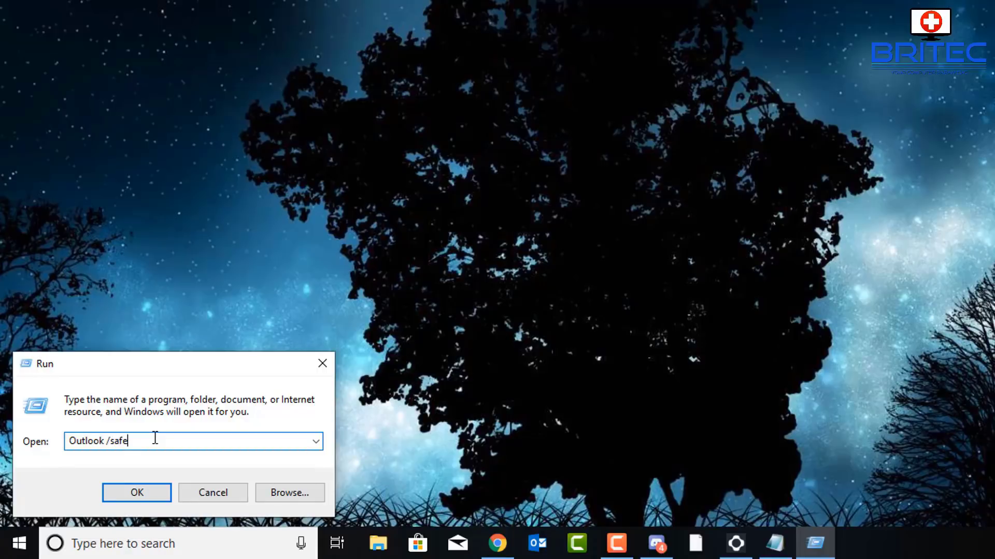
{"action": "key", "text": "Return"}
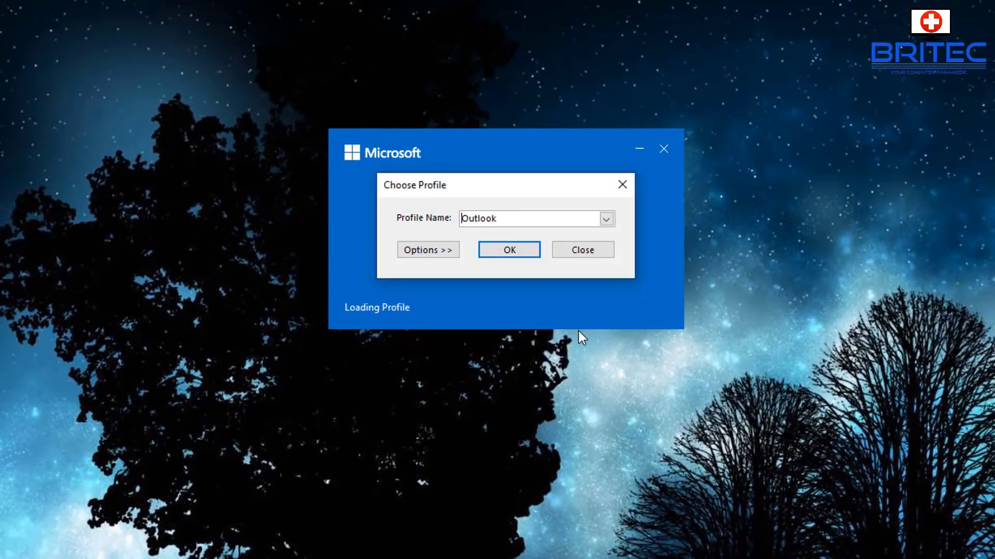
{"action": "left_click", "coordinate": [515, 255]}
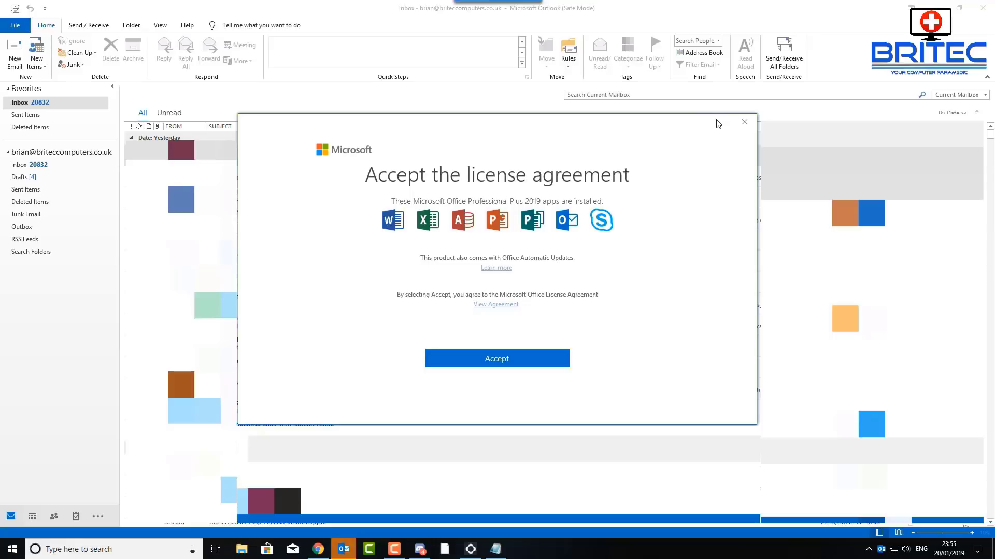
{"action": "left_click", "coordinate": [555, 360]}
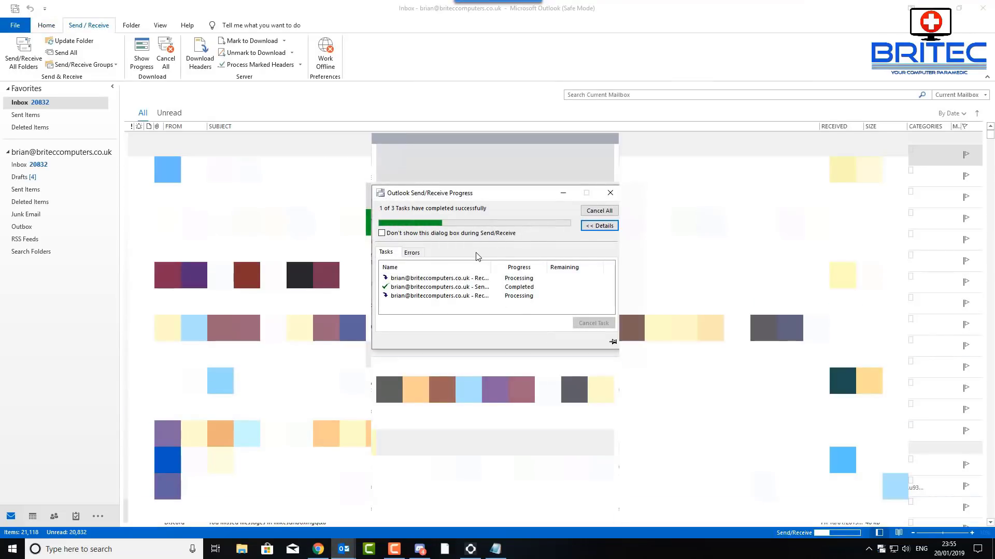
{"action": "left_click", "coordinate": [614, 198]}
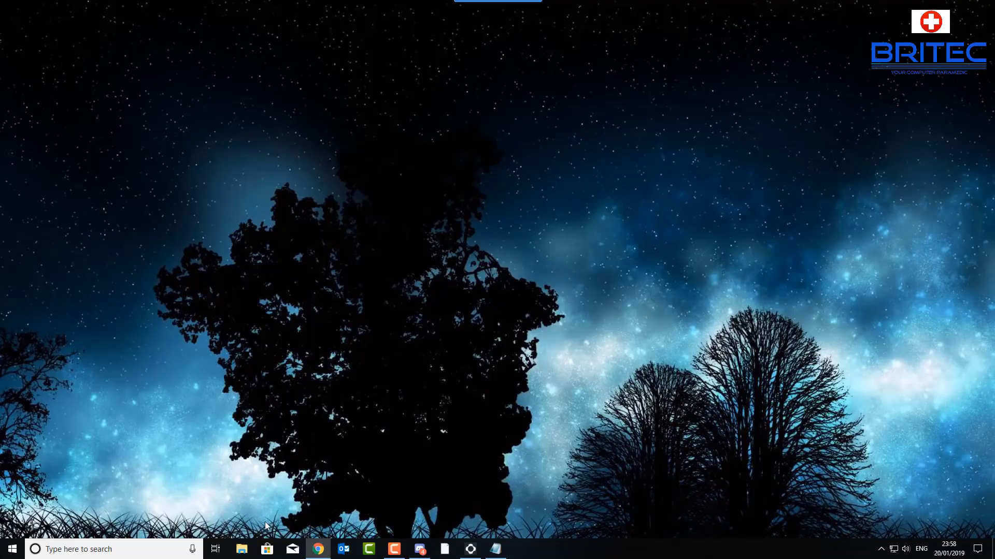
Switch to File Explorer and open the folder C:\Program Files\Microsoft Office\root\Office16.
{"action": "left_click", "coordinate": [241, 549]}
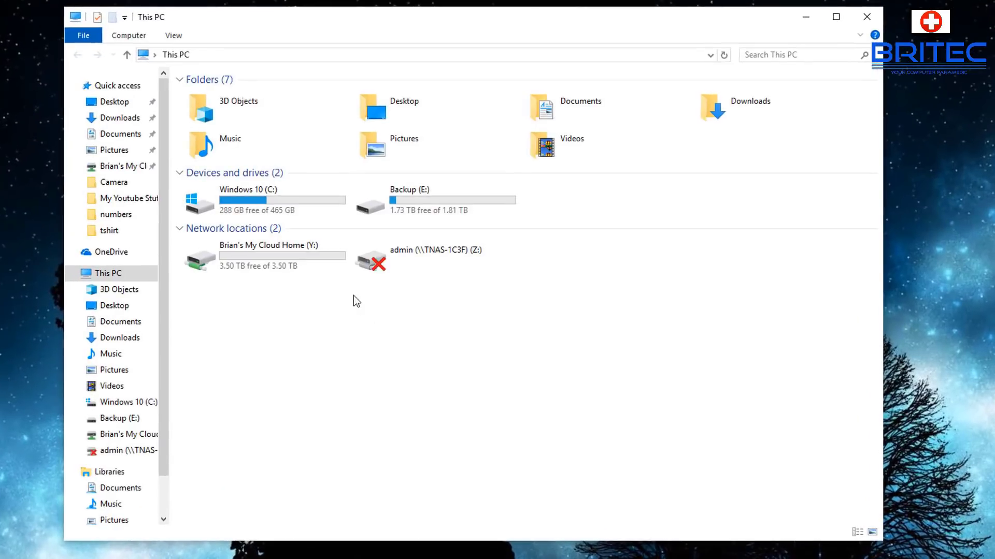
{"action": "double_click", "coordinate": [294, 204]}
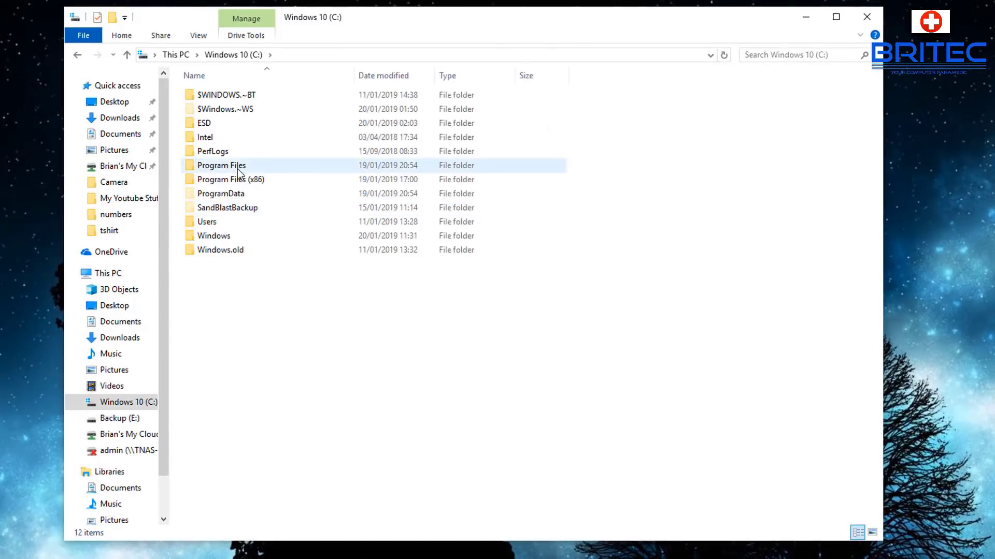
{"action": "double_click", "coordinate": [238, 169]}
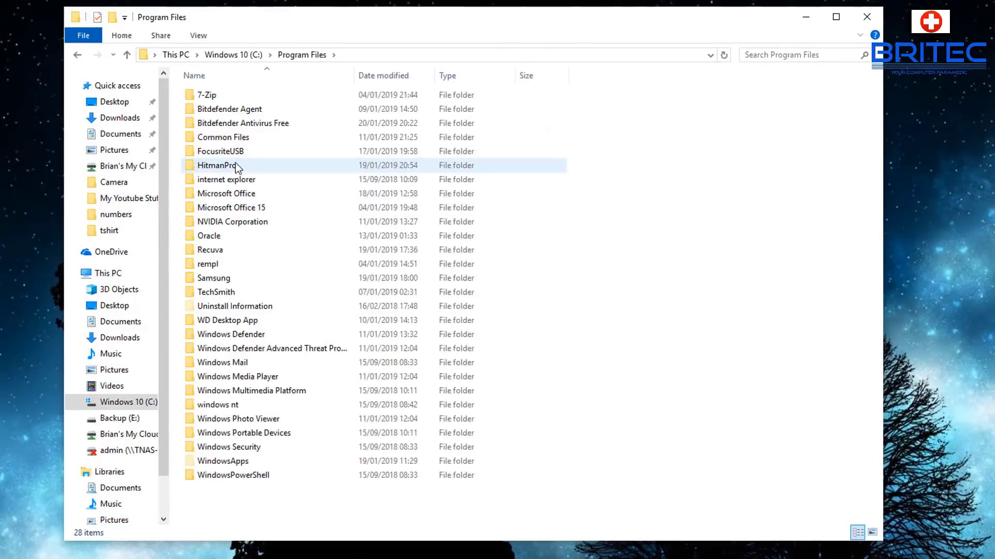
{"action": "double_click", "coordinate": [240, 199]}
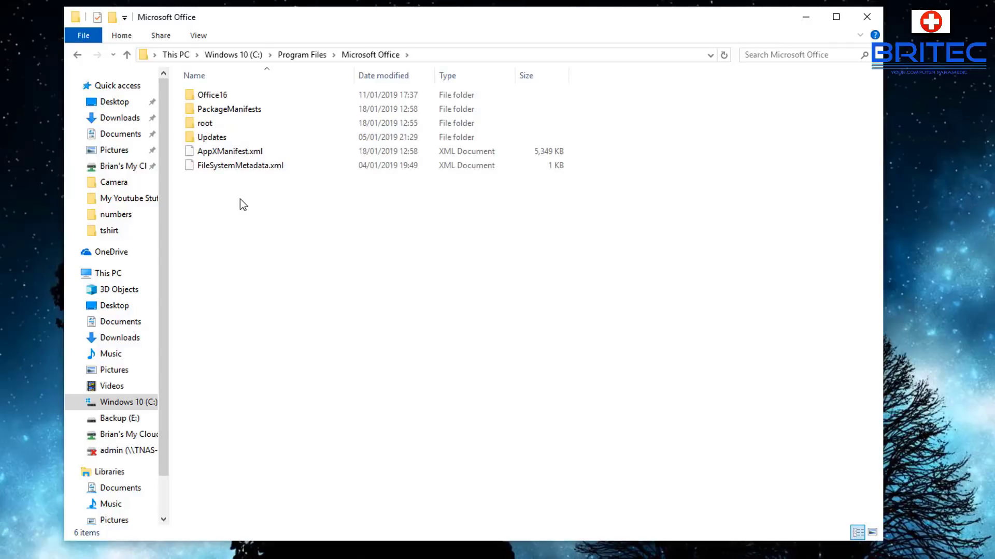
{"action": "double_click", "coordinate": [206, 126]}
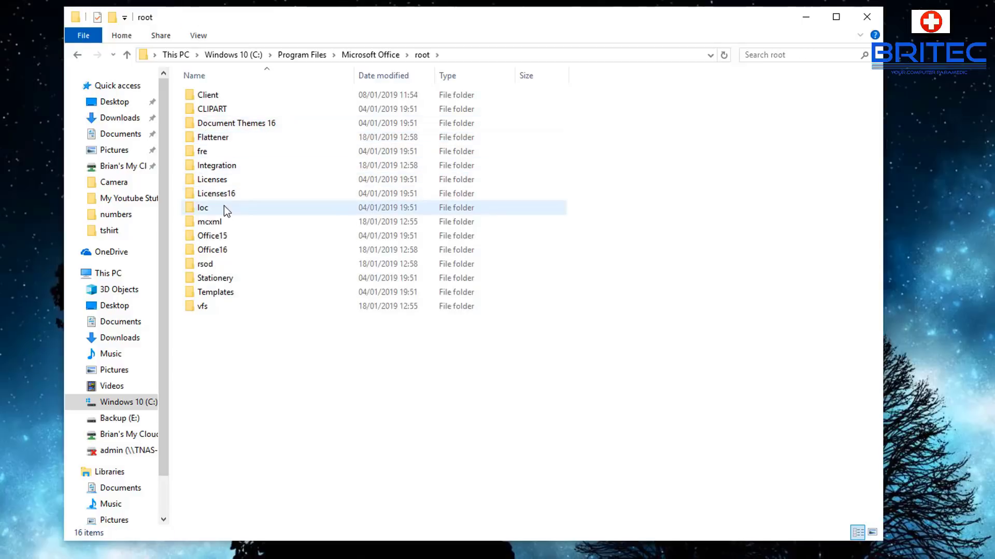
{"action": "double_click", "coordinate": [217, 249]}
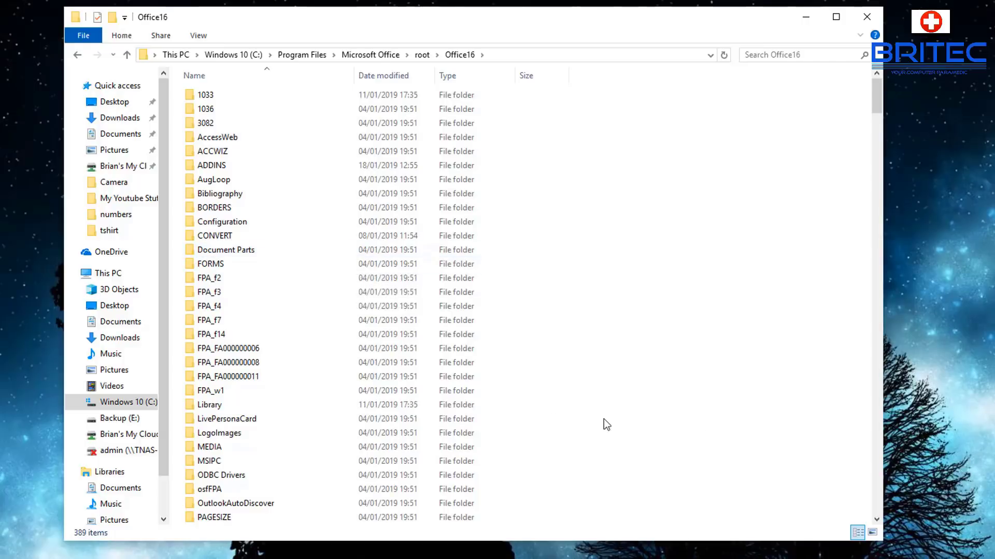
Find SCANPST.EXE in the Office16 folder and launch it.
{"action": "scroll", "coordinate": [501, 409], "scroll_direction": "down", "scroll_amount": 6}
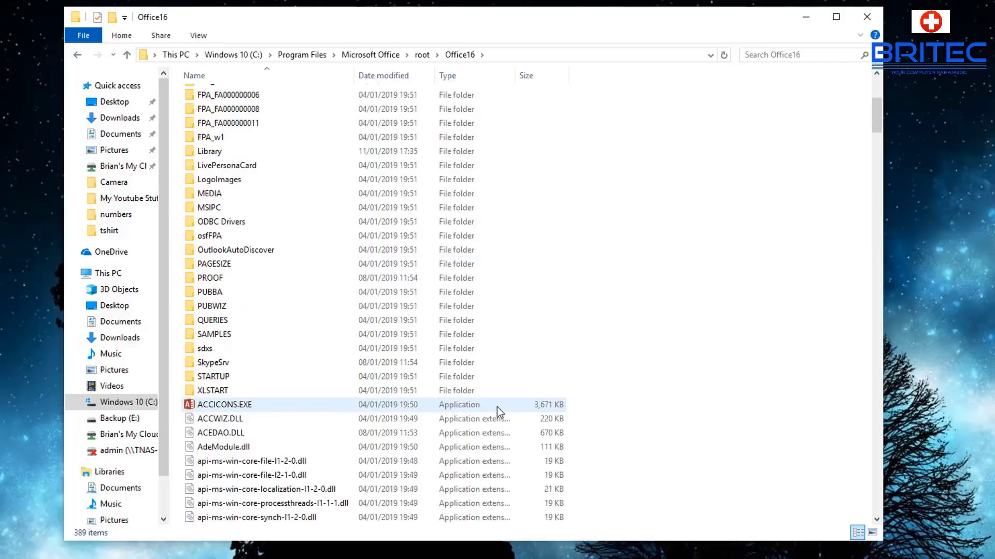
{"action": "scroll", "coordinate": [446, 414], "scroll_direction": "down", "scroll_amount": 6}
{"action": "scroll", "coordinate": [422, 418], "scroll_direction": "down", "scroll_amount": 8}
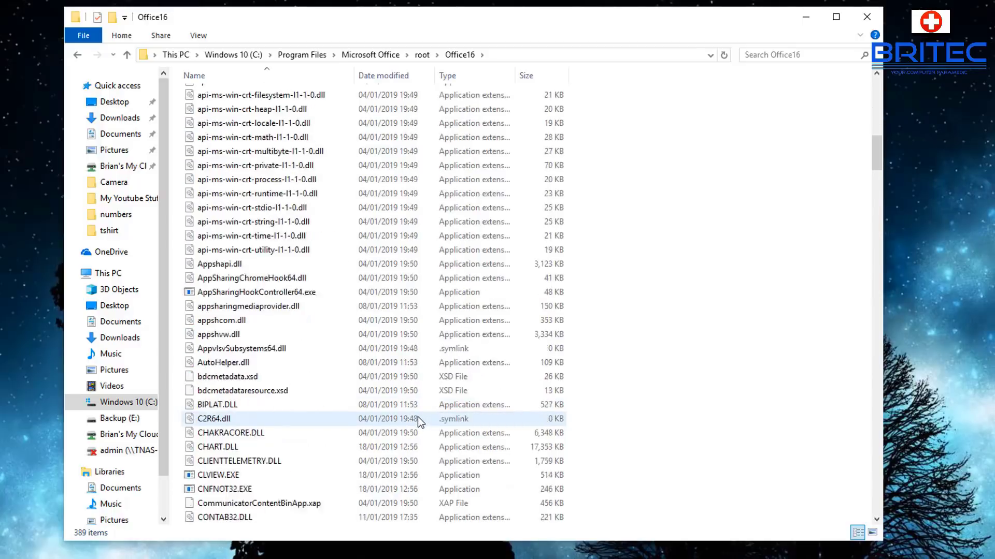
{"action": "scroll", "coordinate": [414, 426], "scroll_direction": "down", "scroll_amount": 5}
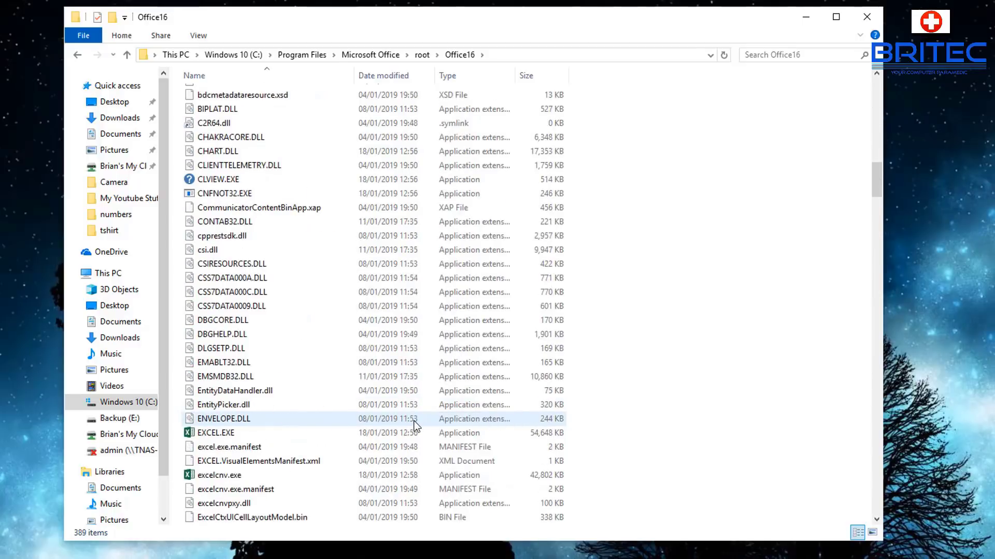
{"action": "scroll", "coordinate": [413, 426], "scroll_direction": "down", "scroll_amount": 4}
{"action": "scroll", "coordinate": [753, 402], "scroll_direction": "down", "scroll_amount": 6}
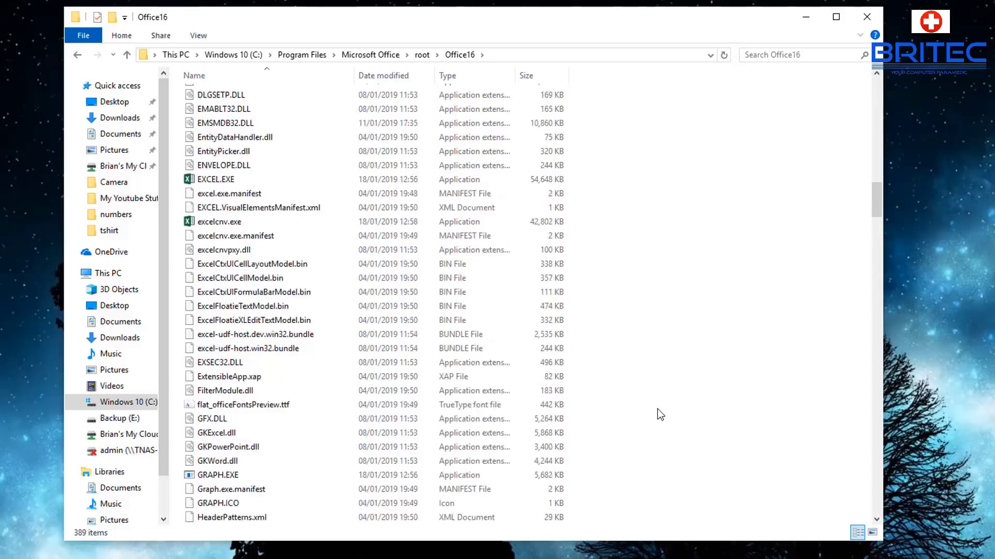
{"action": "left_click_drag", "start_coordinate": [872, 285], "coordinate": [881, 473]}
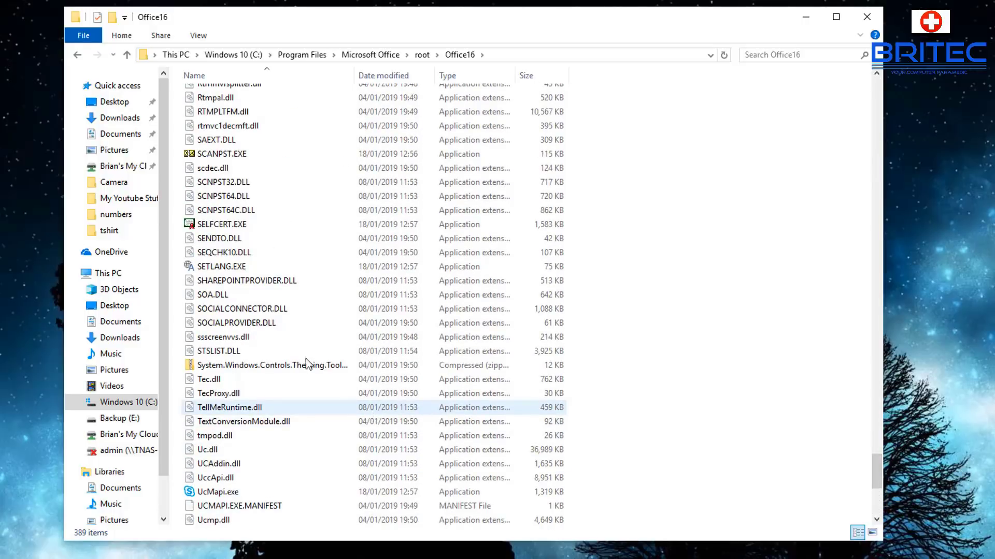
{"action": "mouse_move", "coordinate": [241, 311]}
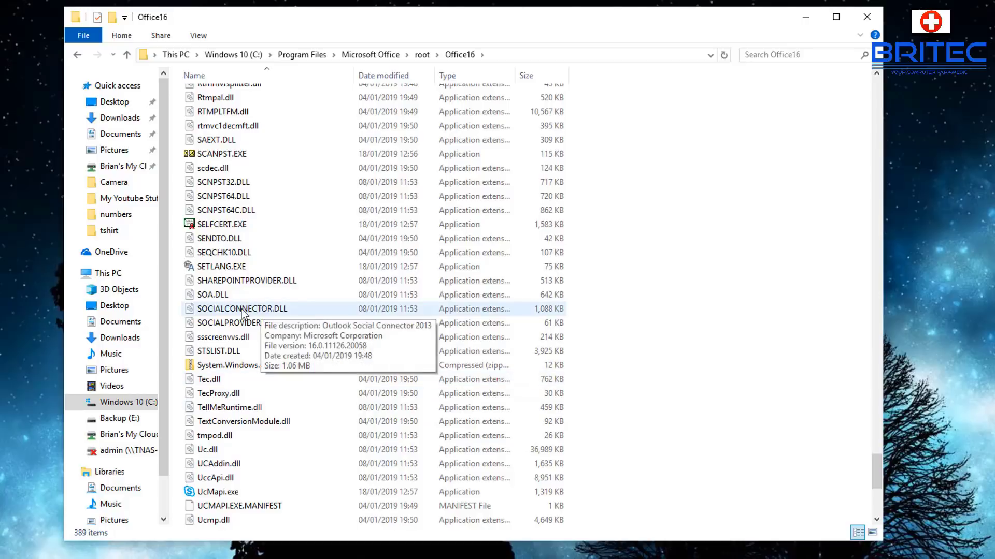
{"action": "left_click", "coordinate": [235, 155]}
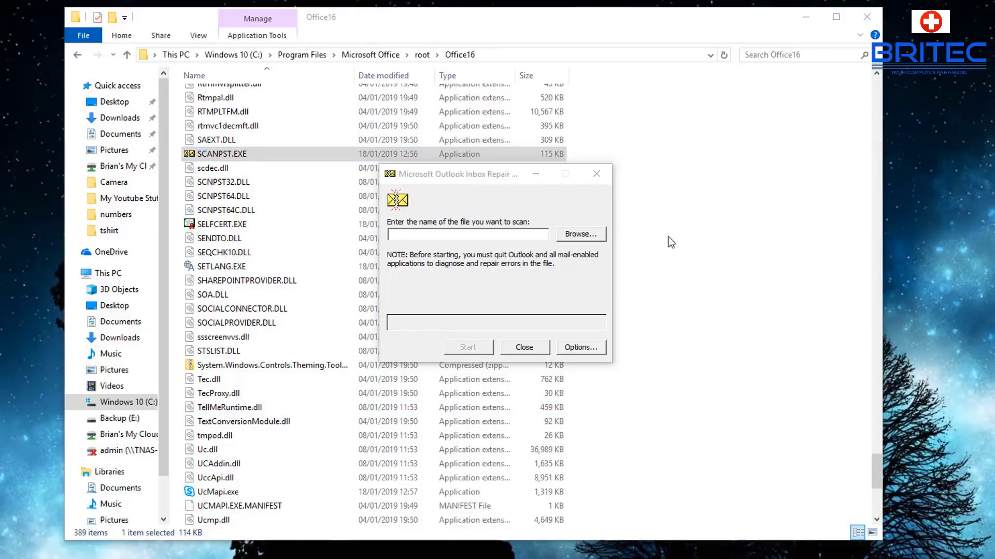
Scan the mailbox's .pst file from the Outlook Files folder and repair it, with a backup made before repairing.
{"action": "left_click", "coordinate": [595, 235]}
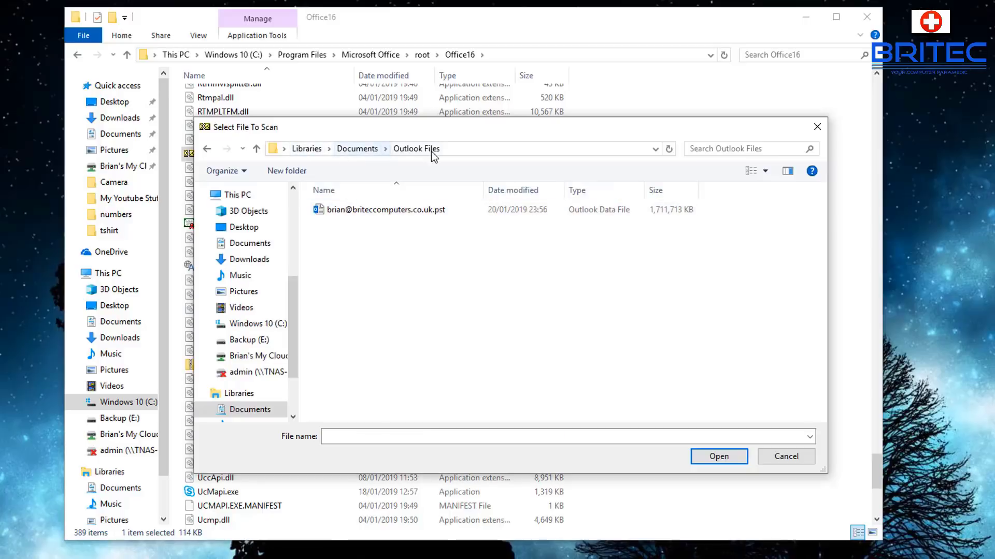
{"action": "left_click", "coordinate": [371, 210]}
{"action": "left_click", "coordinate": [718, 457]}
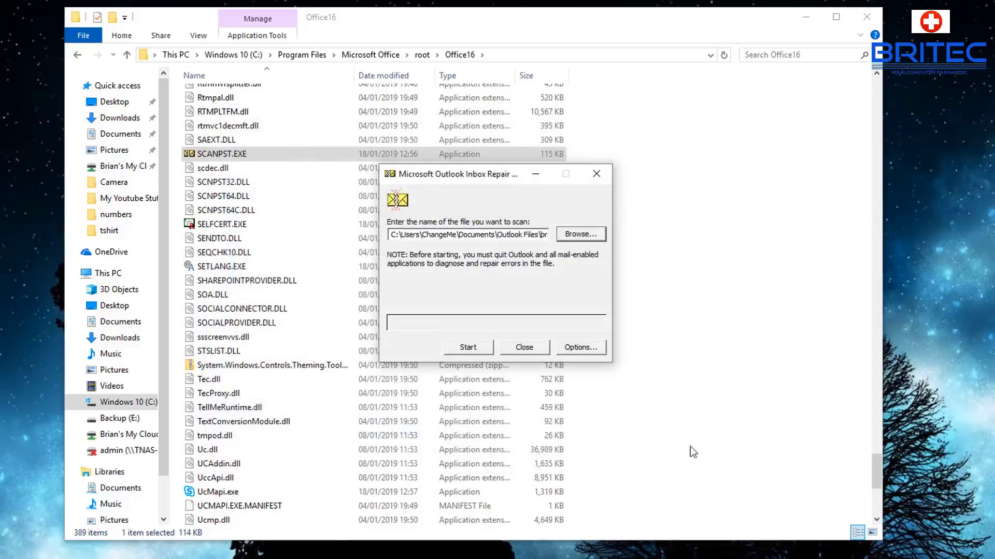
{"action": "left_click", "coordinate": [469, 347]}
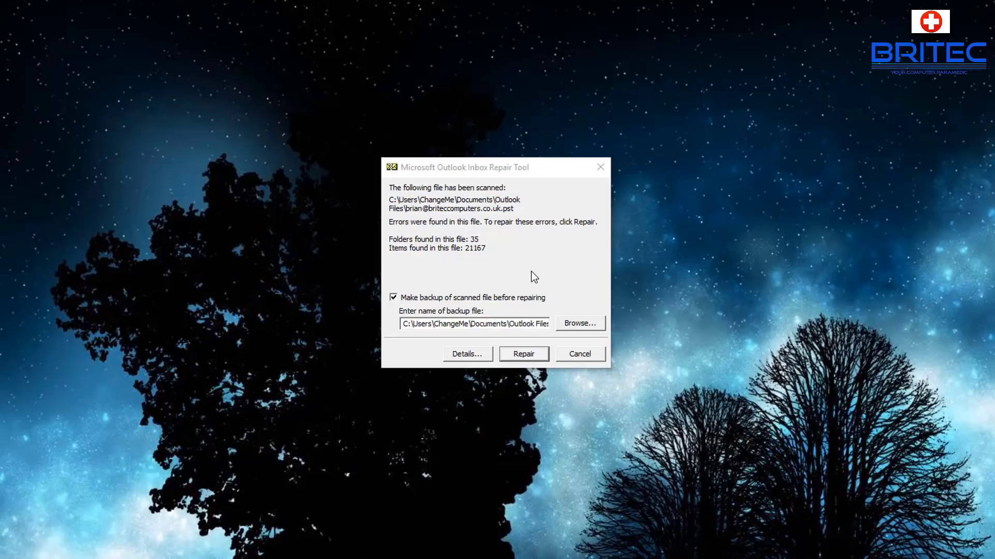
{"action": "left_click", "coordinate": [524, 354]}
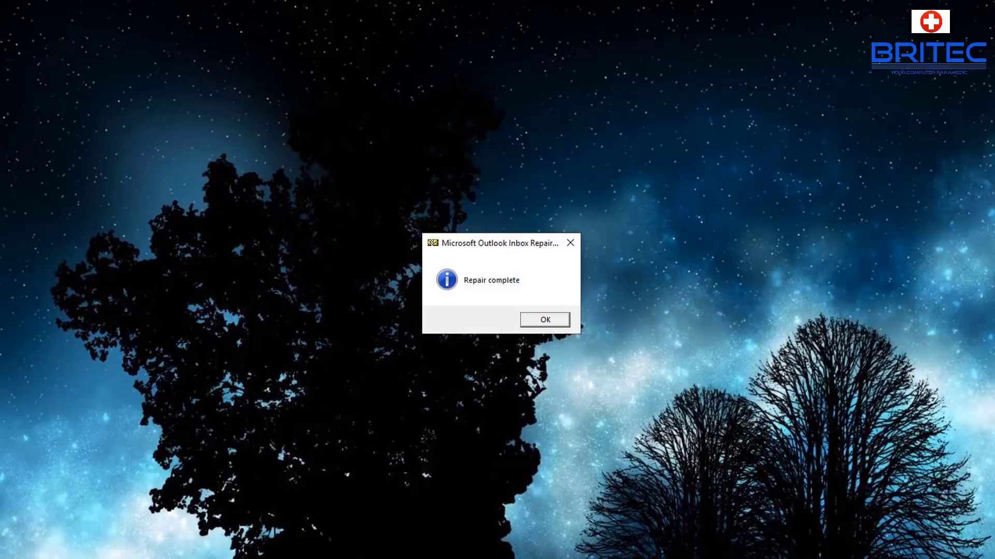
{"action": "left_click", "coordinate": [543, 321]}
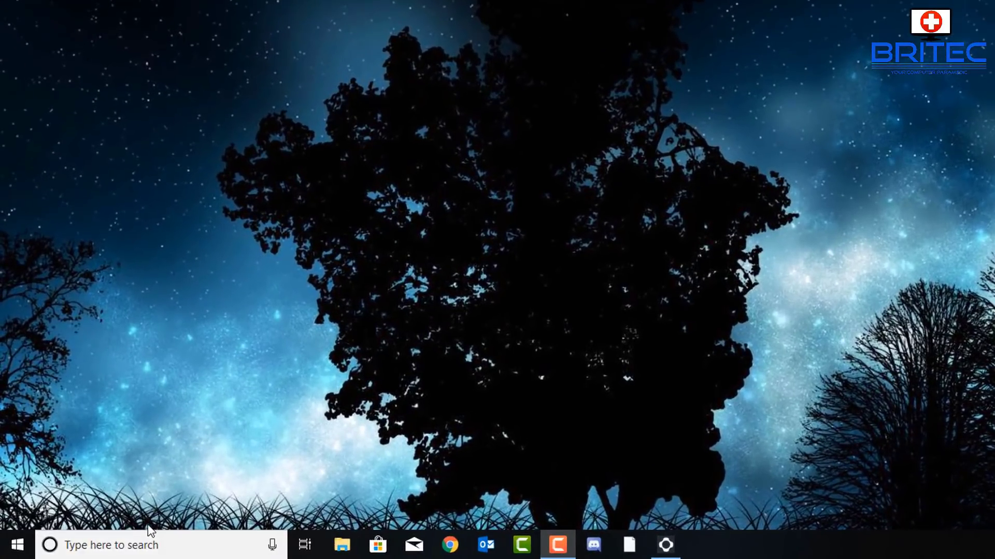
Open Control Panel from the Windows search and go to the Programs and Features list.
{"action": "left_click", "coordinate": [133, 544]}
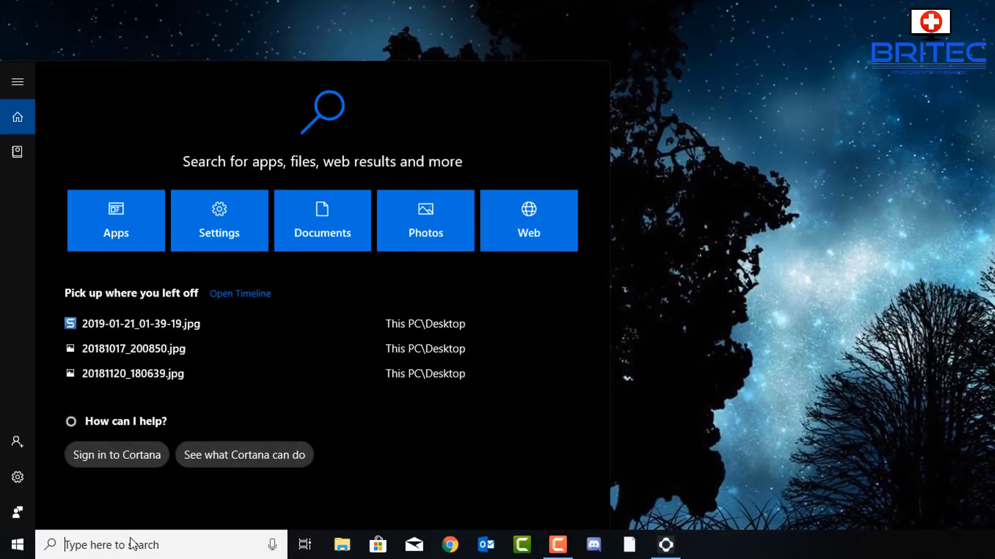
{"action": "type", "text": "control"}
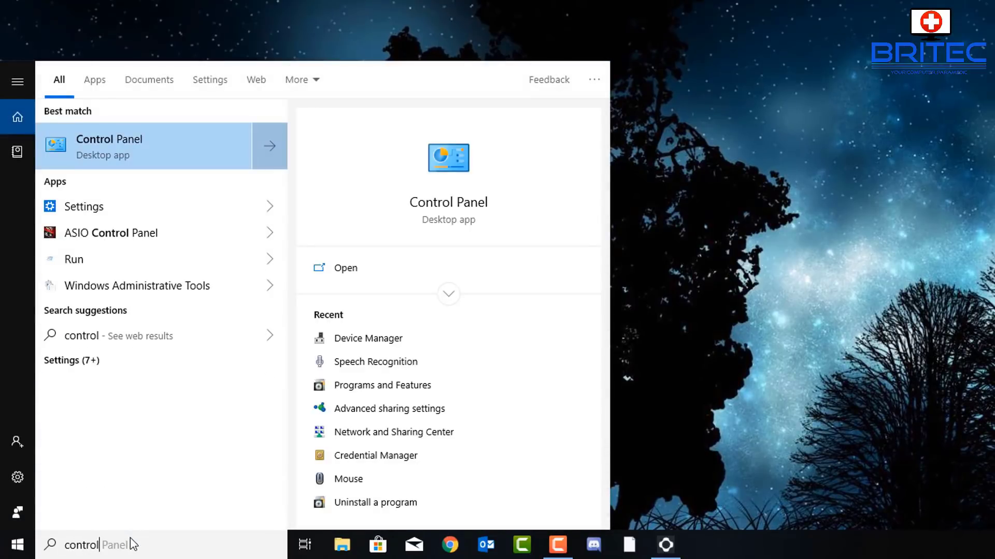
{"action": "type", "text": " pa"}
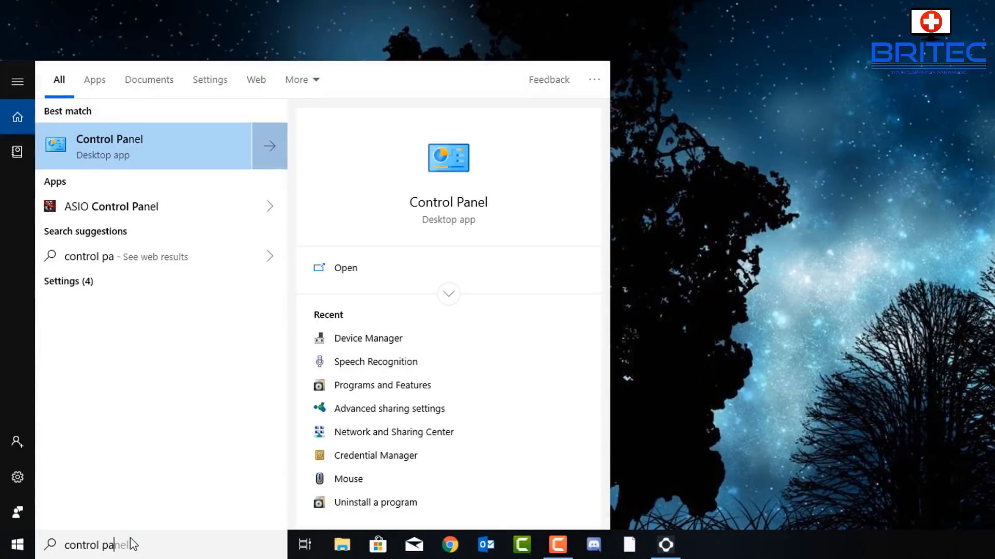
{"action": "type", "text": "nel"}
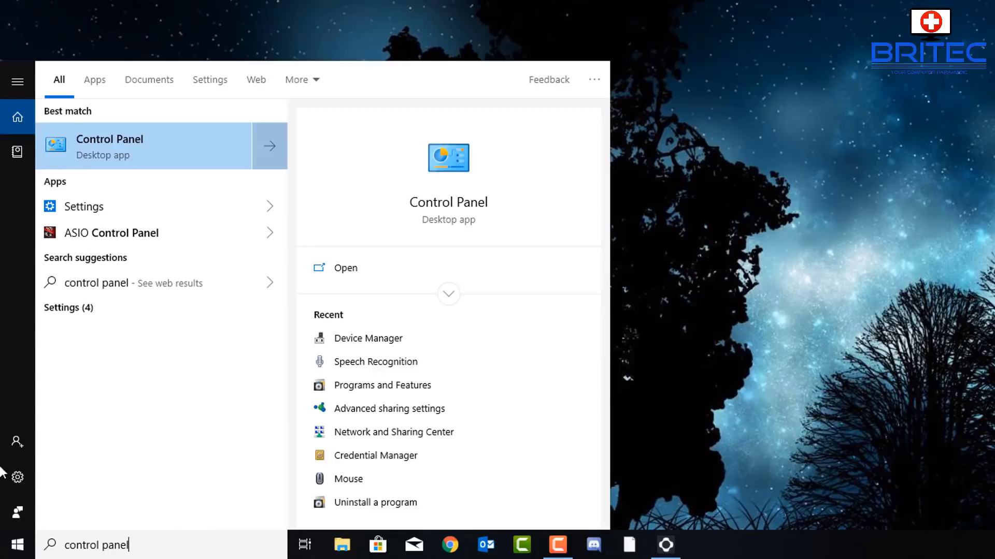
{"action": "left_click", "coordinate": [131, 161]}
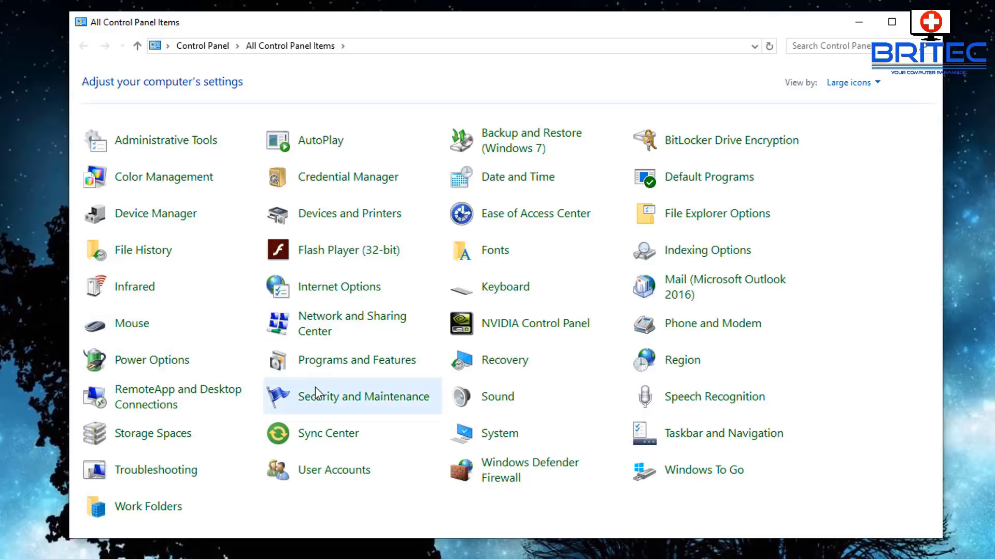
{"action": "left_click", "coordinate": [325, 374]}
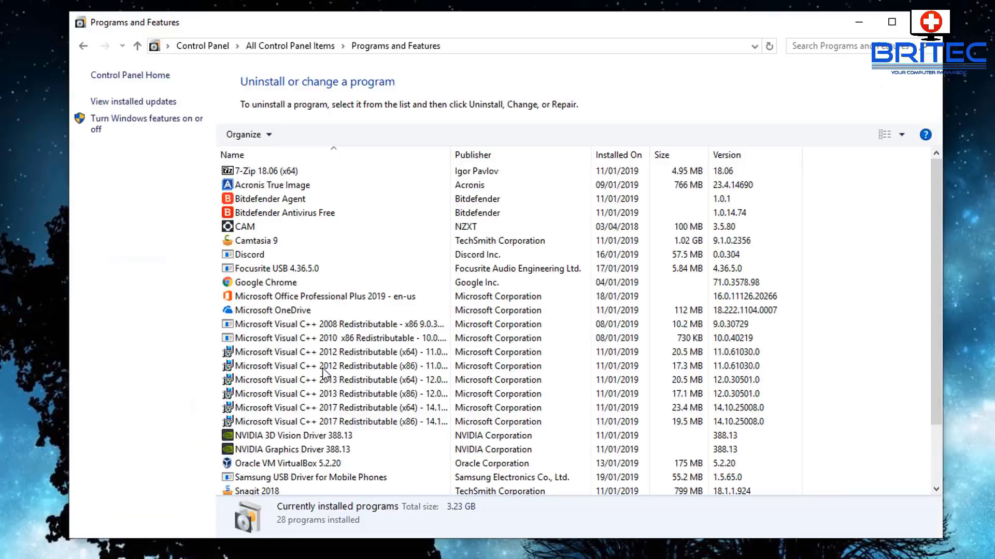
Run a Quick Repair of Microsoft Office Professional Plus 2019 from the installed programs list.
{"action": "left_click", "coordinate": [338, 298]}
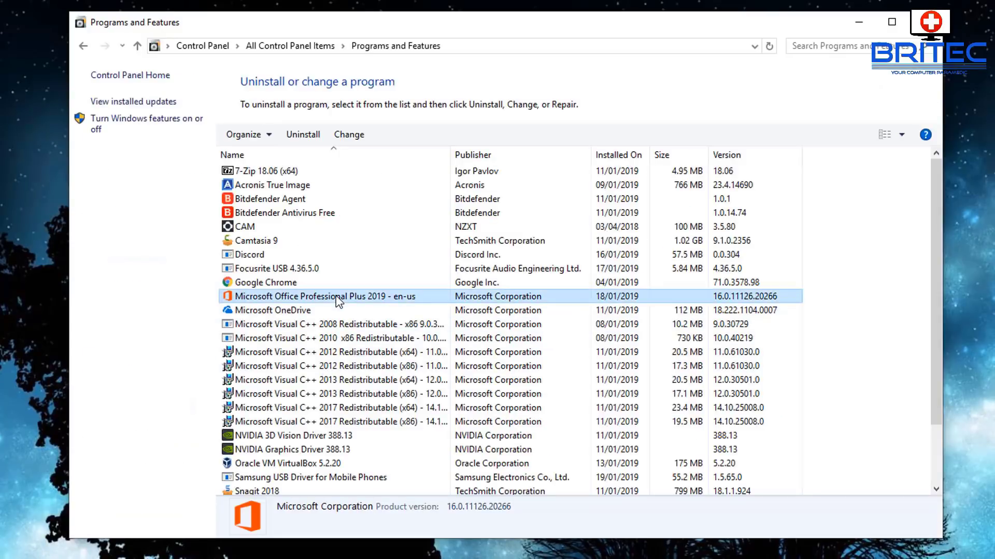
{"action": "left_click", "coordinate": [356, 144]}
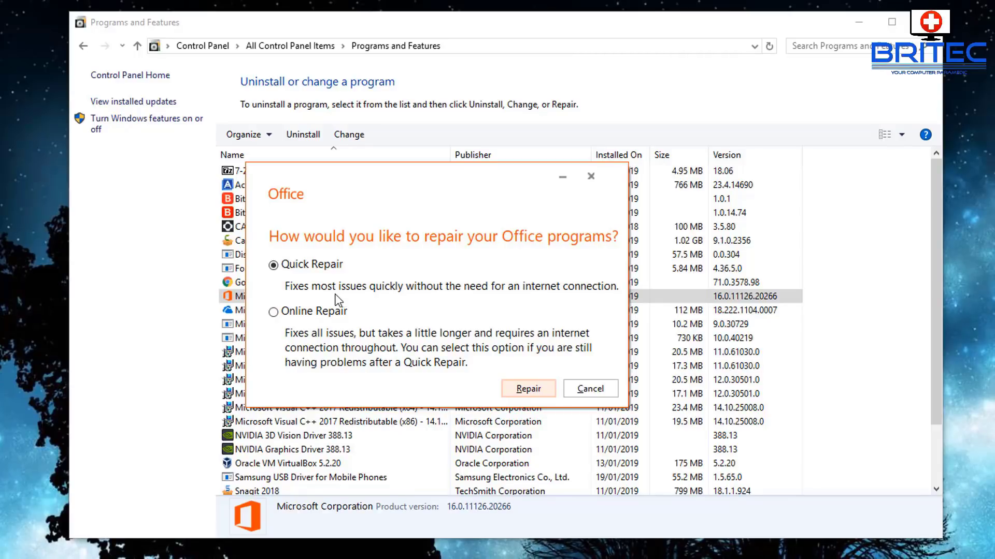
{"action": "left_click", "coordinate": [529, 390]}
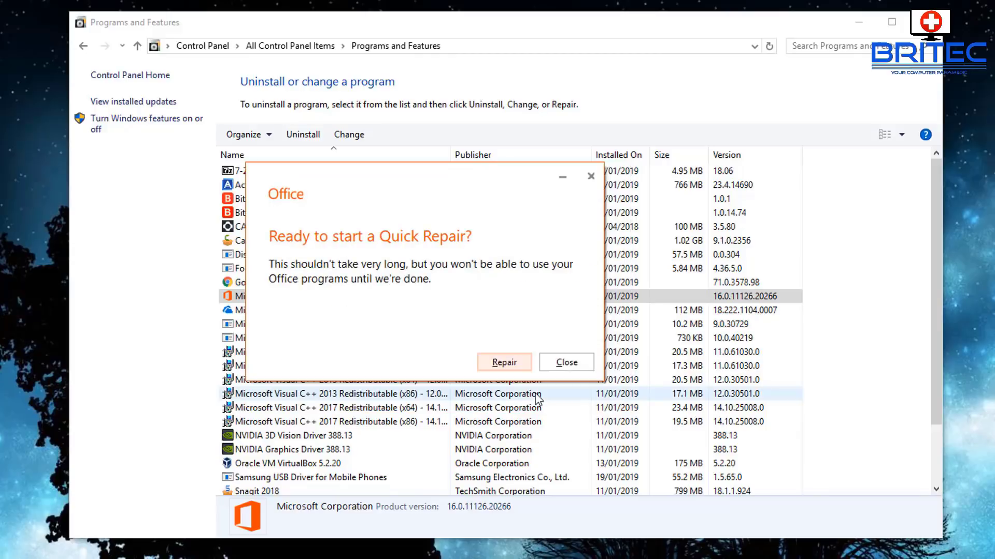
{"action": "left_click", "coordinate": [482, 364]}
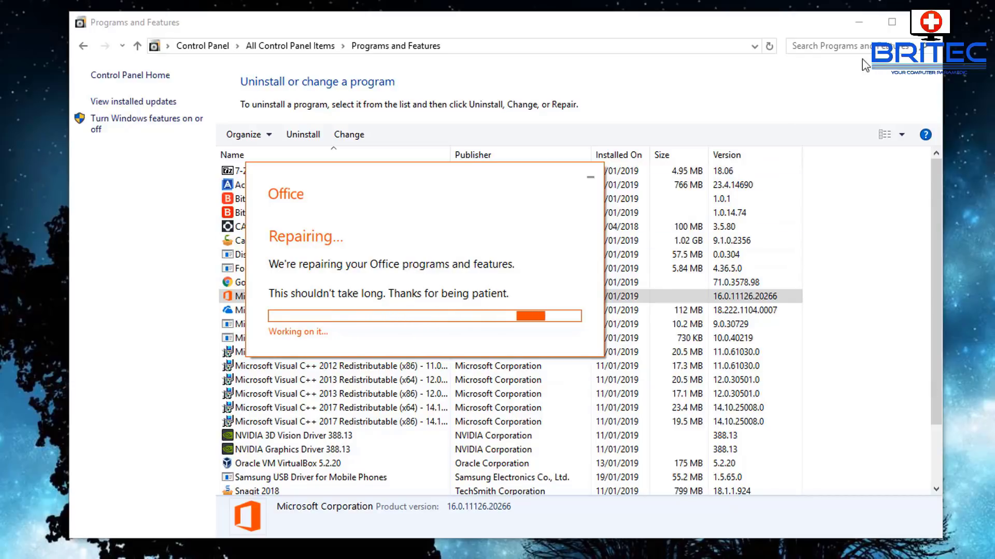
{"action": "left_click", "coordinate": [859, 22]}
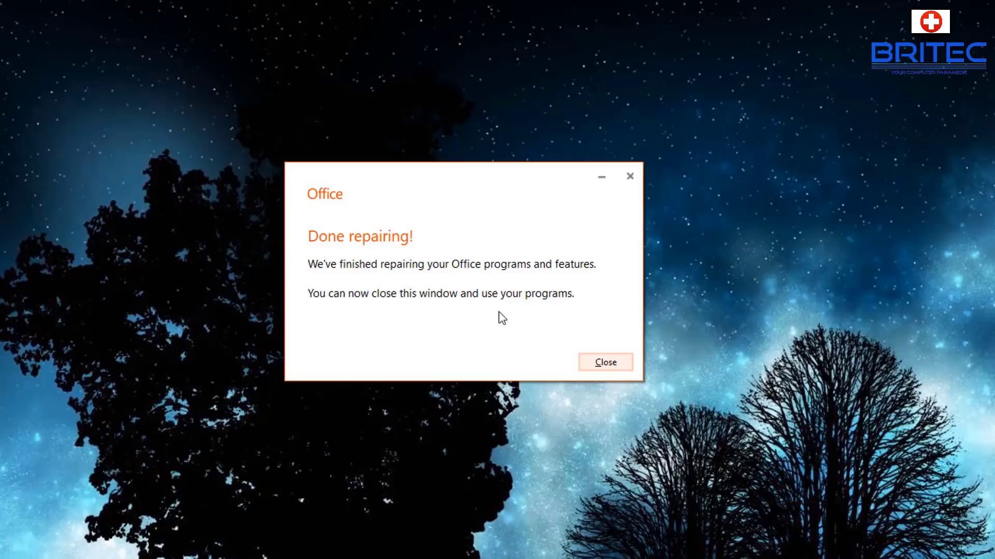
{"action": "left_click", "coordinate": [612, 367]}
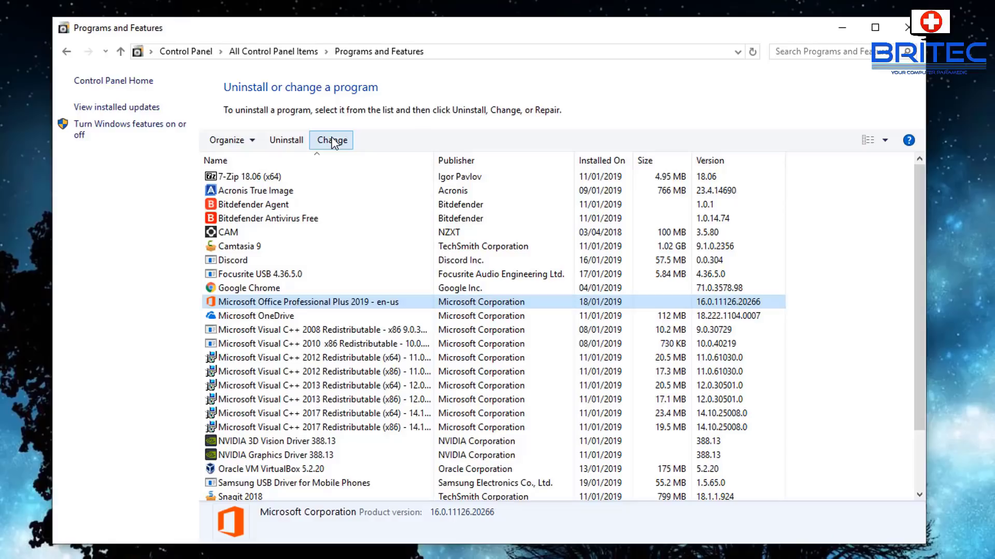
Run an Online Repair of Microsoft Office Professional Plus 2019 and close the installer when it finishes.
{"action": "left_click", "coordinate": [332, 143]}
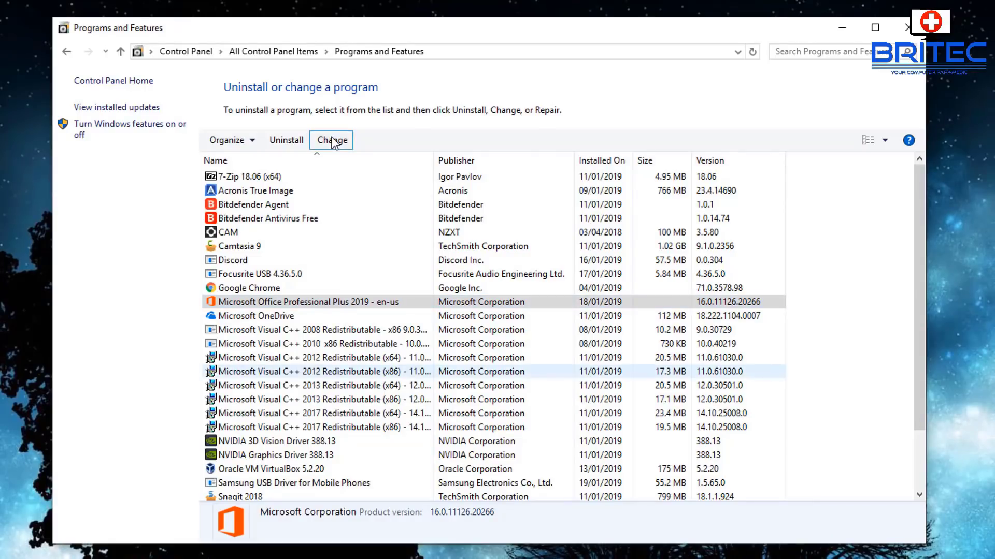
{"action": "left_click", "coordinate": [275, 318]}
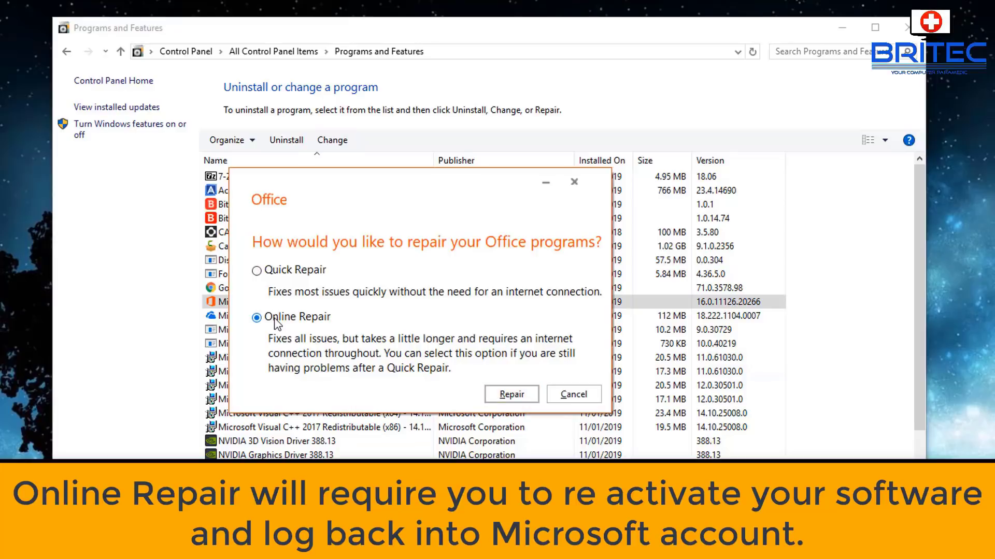
{"action": "left_click", "coordinate": [511, 396]}
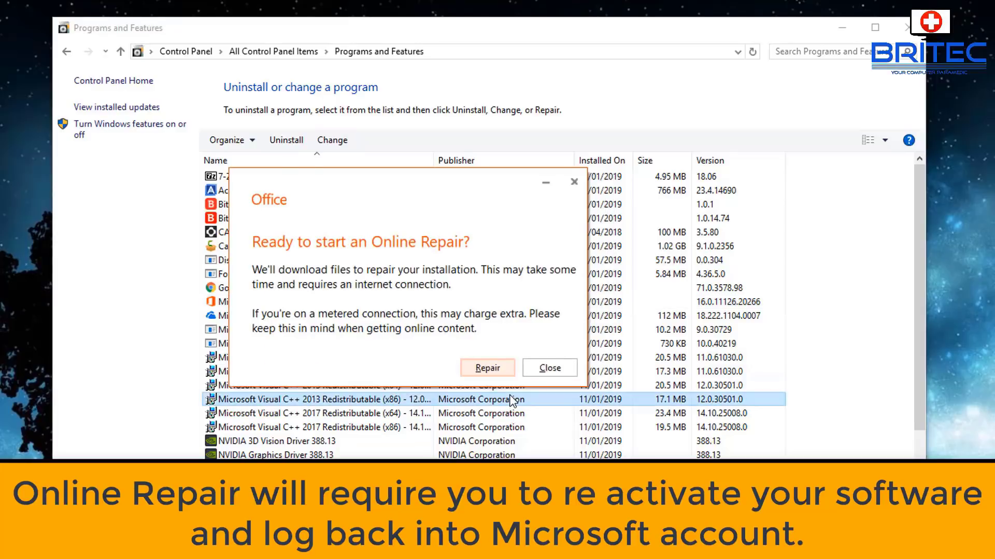
{"action": "left_click", "coordinate": [486, 369]}
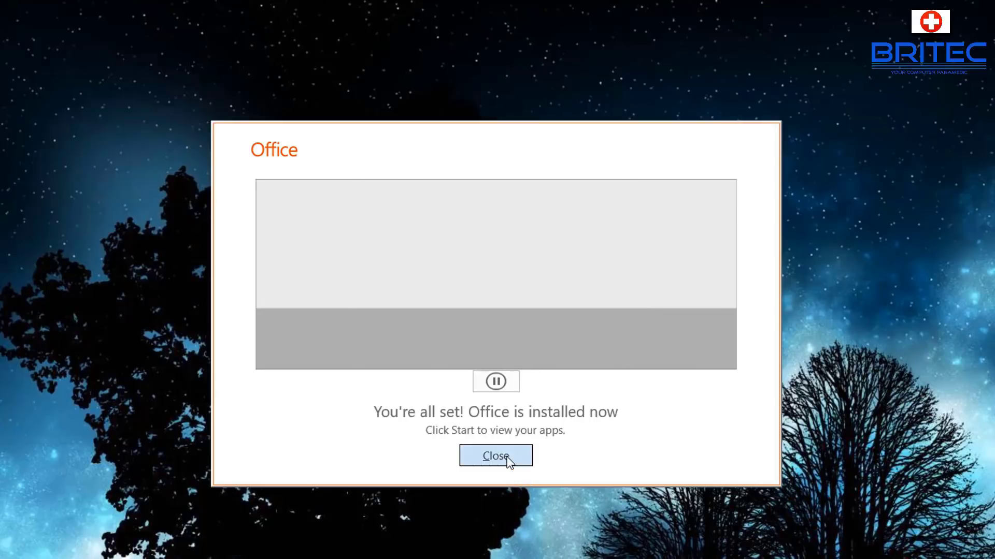
{"action": "left_click", "coordinate": [507, 458]}
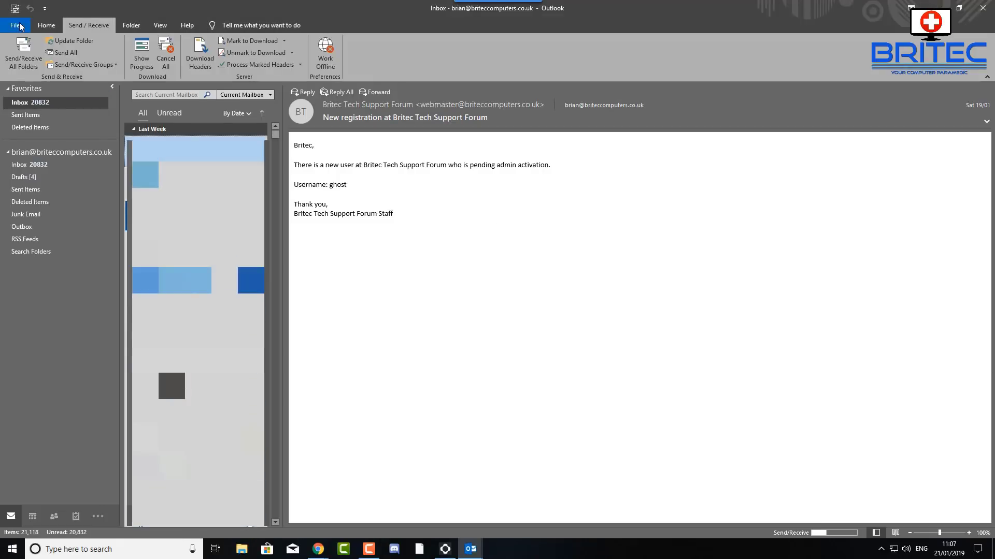
In Outlook, open the account settings and repair the POP/SMTP email account.
{"action": "left_click", "coordinate": [18, 25]}
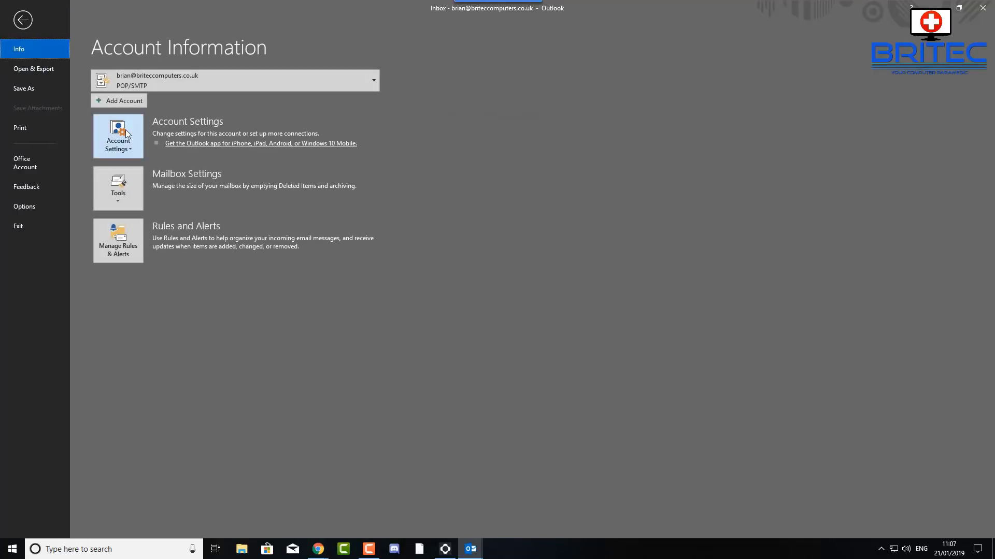
{"action": "left_click", "coordinate": [124, 132]}
{"action": "left_click", "coordinate": [136, 172]}
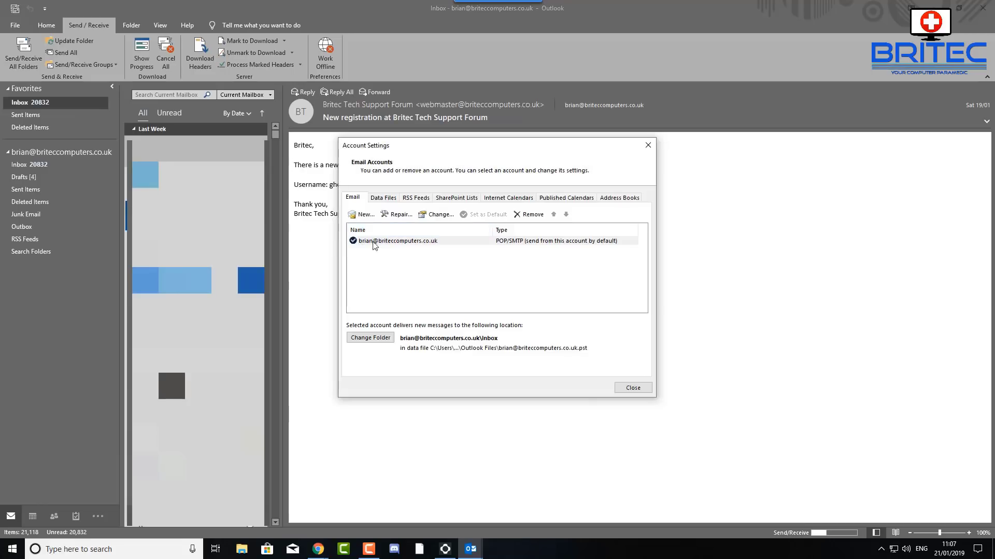
{"action": "left_click", "coordinate": [386, 245]}
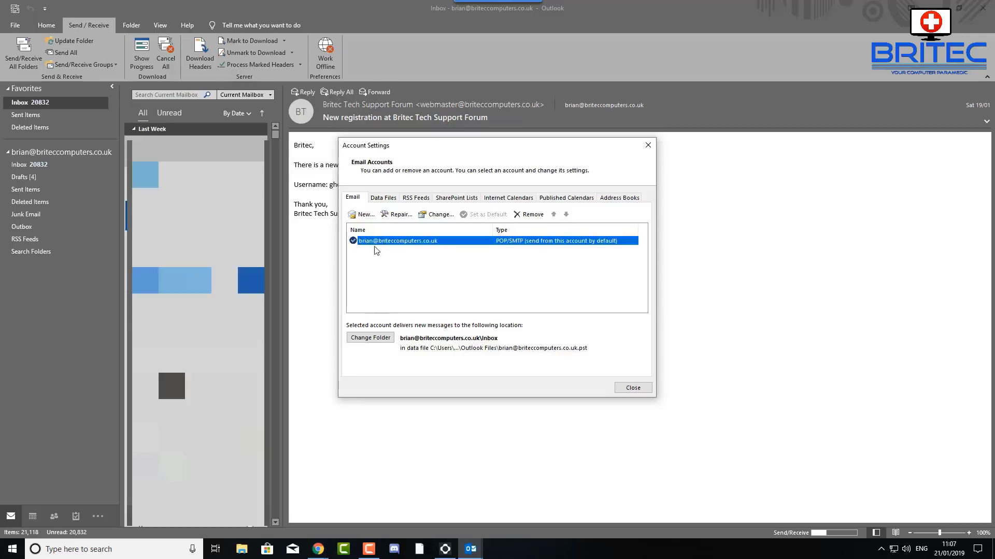
{"action": "left_click", "coordinate": [398, 216]}
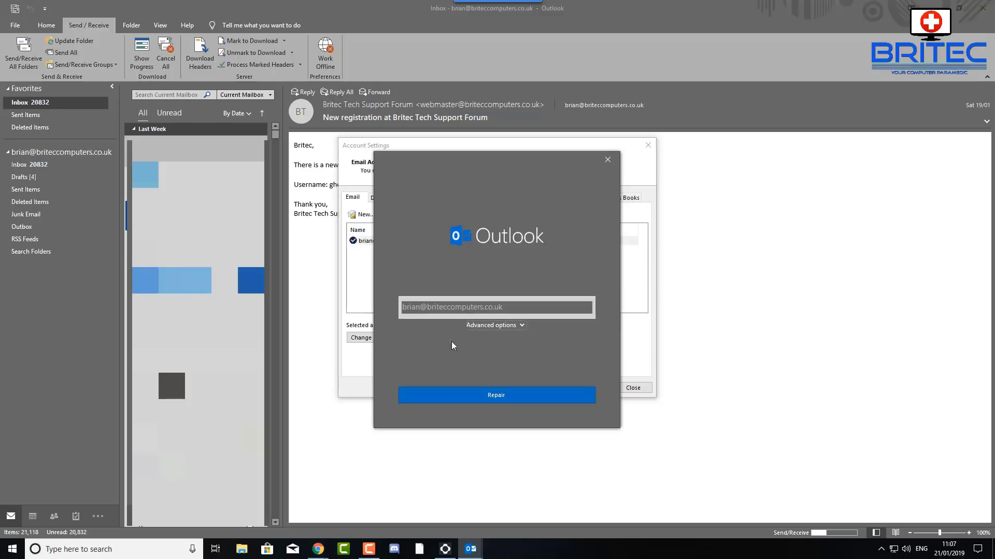
{"action": "left_click", "coordinate": [494, 399]}
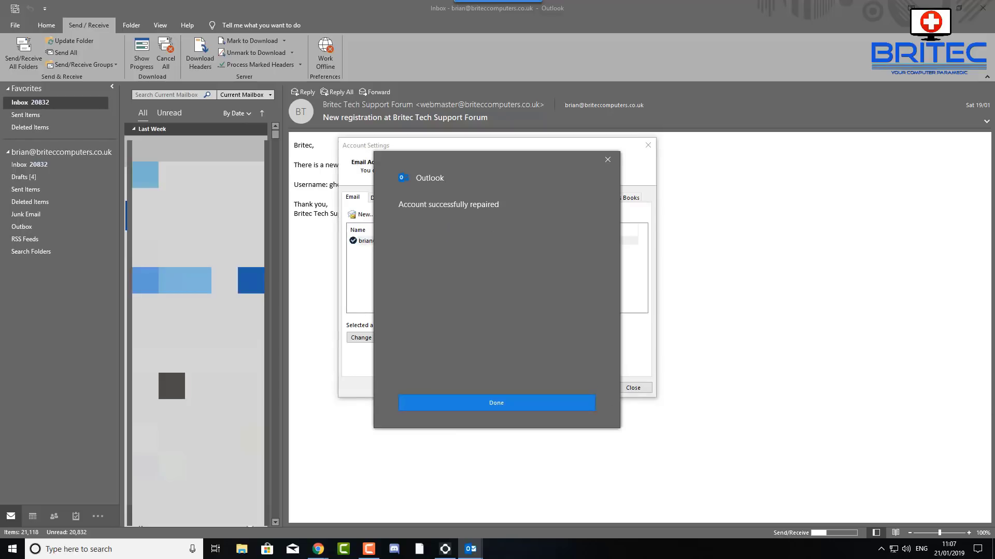
{"action": "left_click", "coordinate": [509, 401]}
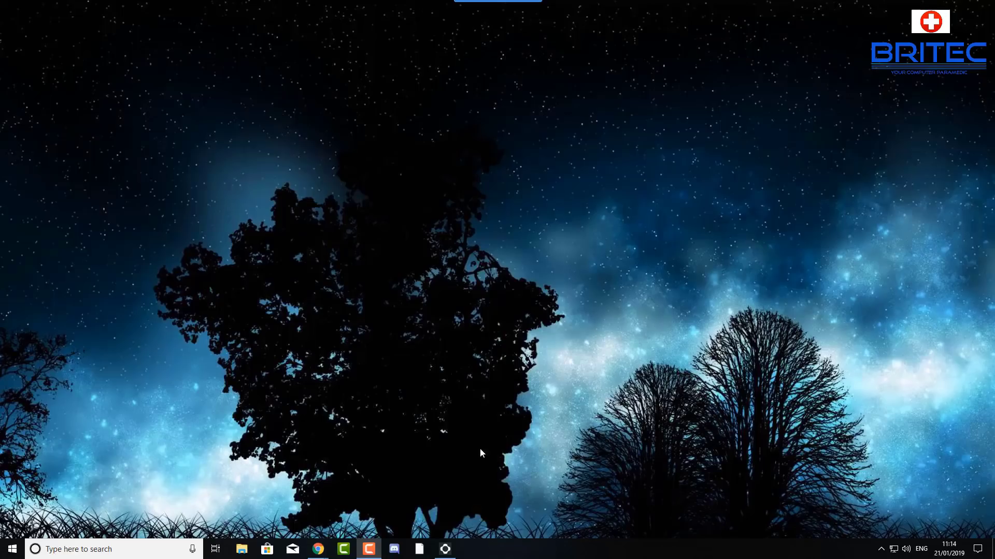
Open Mail (Microsoft Outlook 2016) in Control Panel and show its profiles, with the Control Panel window minimized.
{"action": "left_click", "coordinate": [106, 550]}
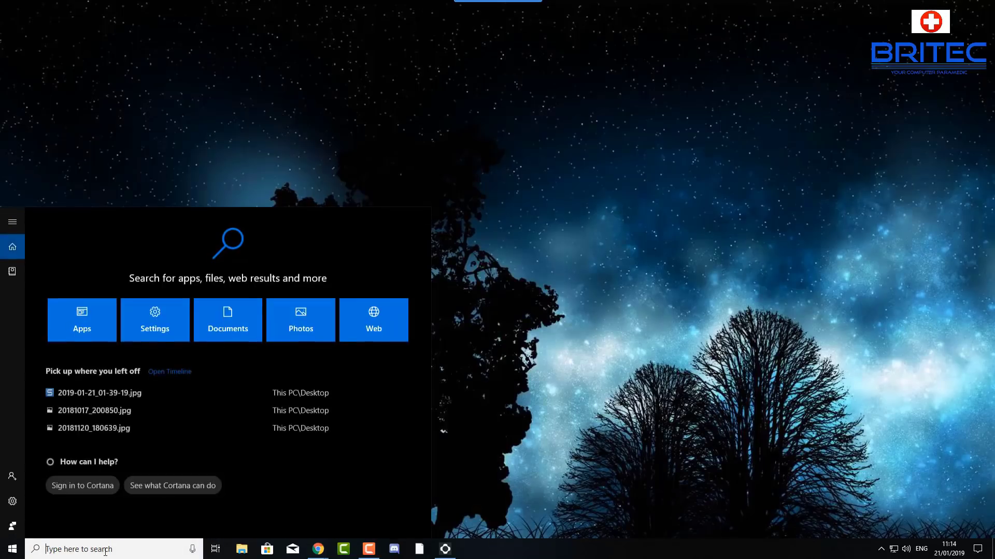
{"action": "type", "text": "contro"}
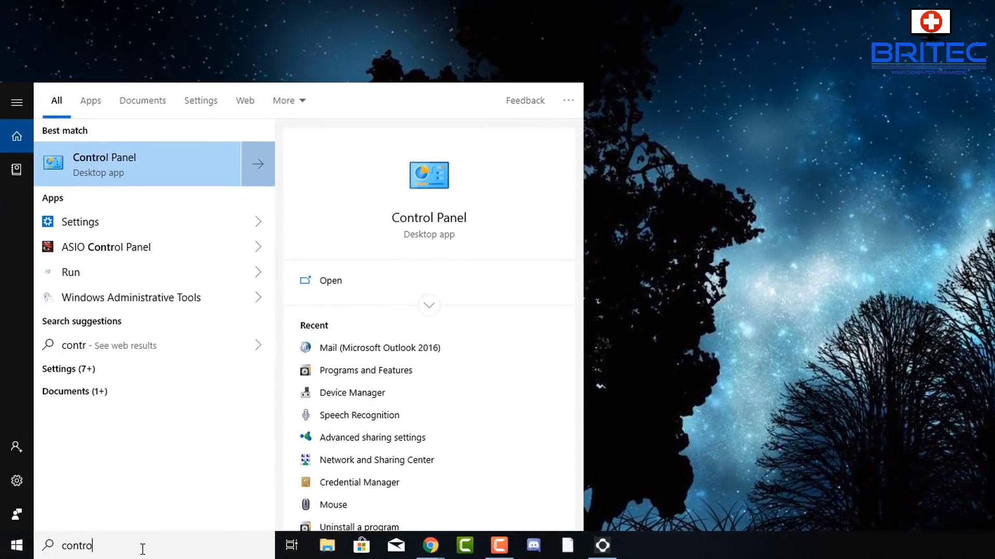
{"action": "type", "text": "l panel"}
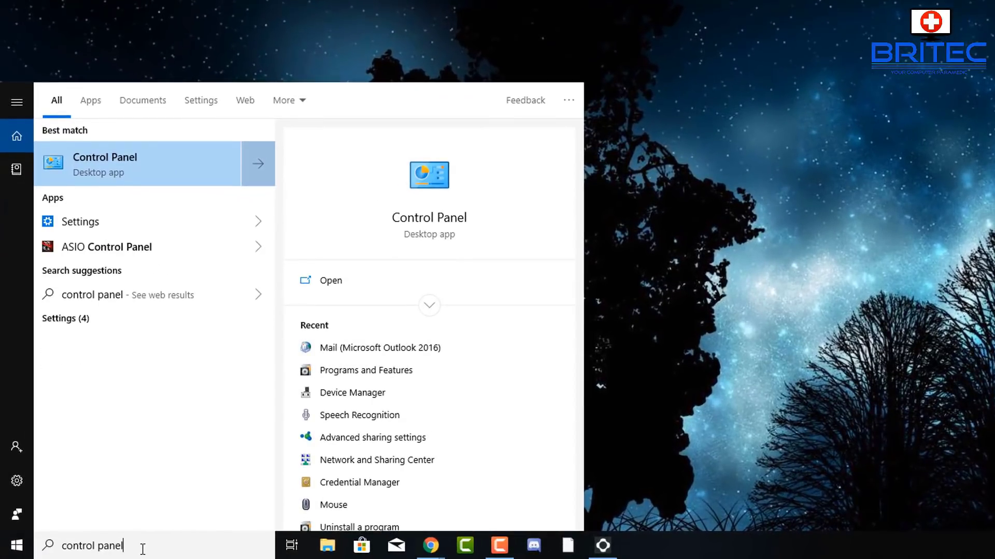
{"action": "left_click", "coordinate": [97, 157]}
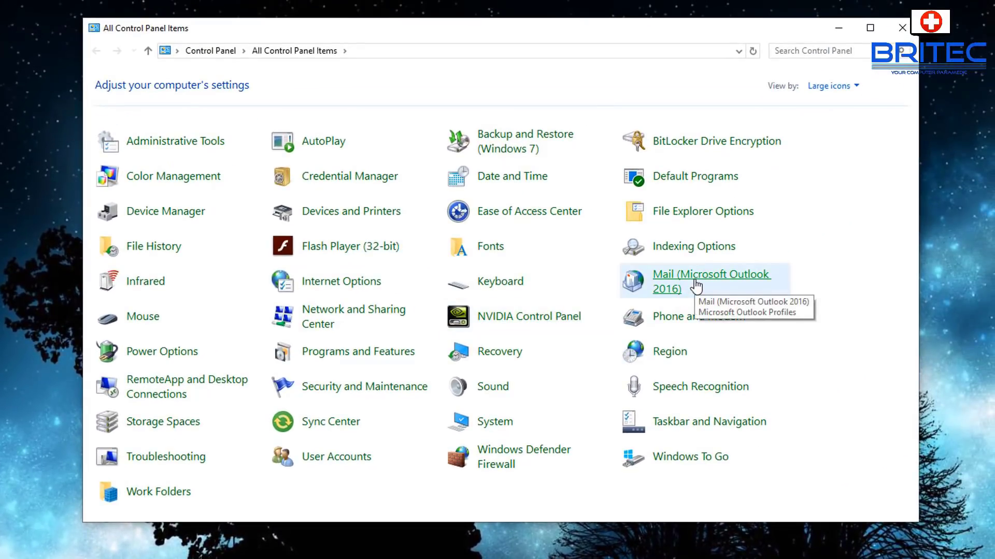
{"action": "left_click", "coordinate": [696, 286]}
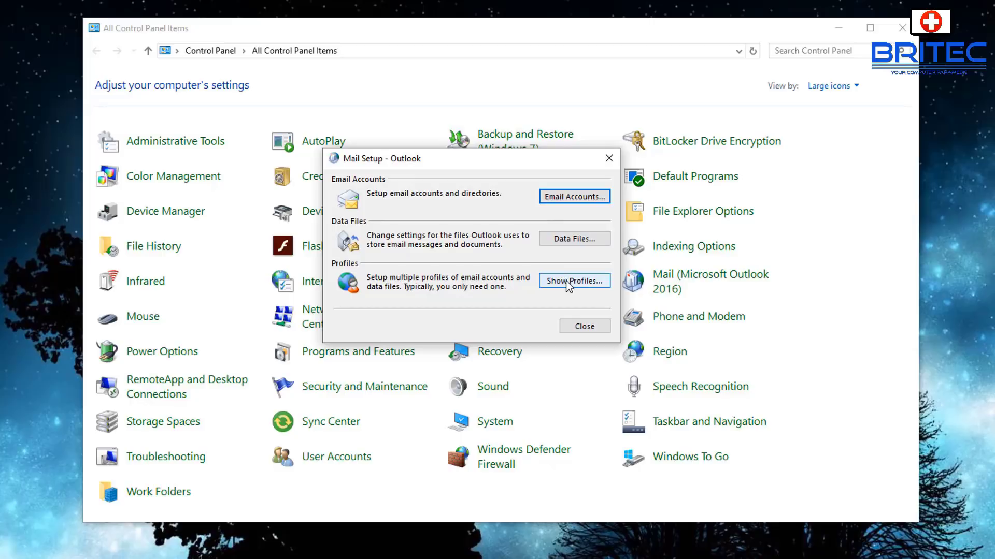
{"action": "left_click", "coordinate": [569, 282]}
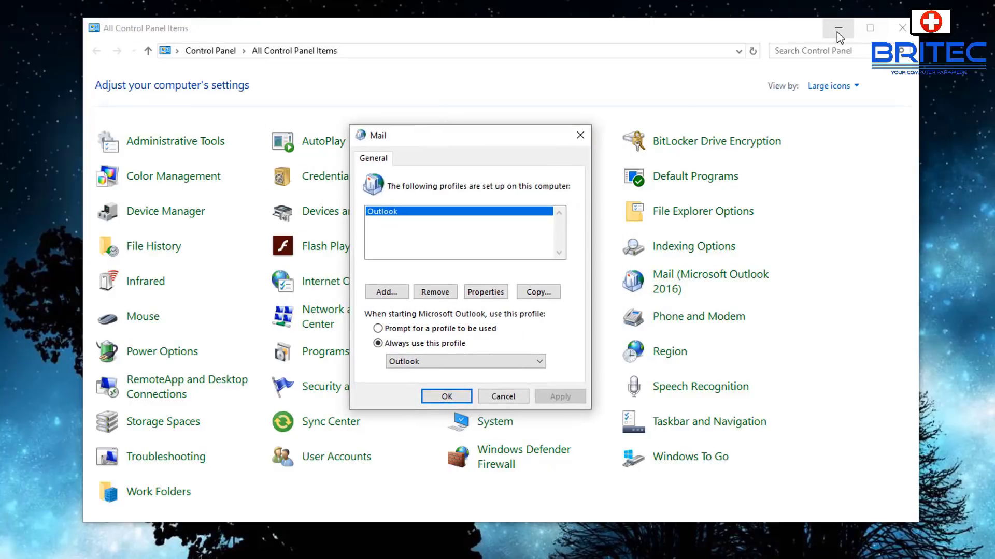
{"action": "left_click", "coordinate": [837, 30]}
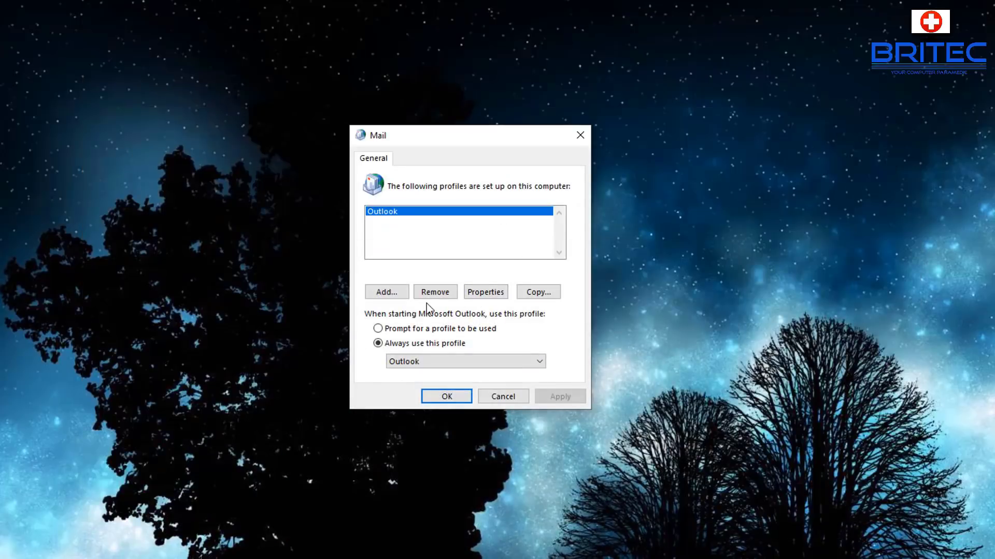
Create a new mail profile named Britec.
{"action": "left_click", "coordinate": [389, 294]}
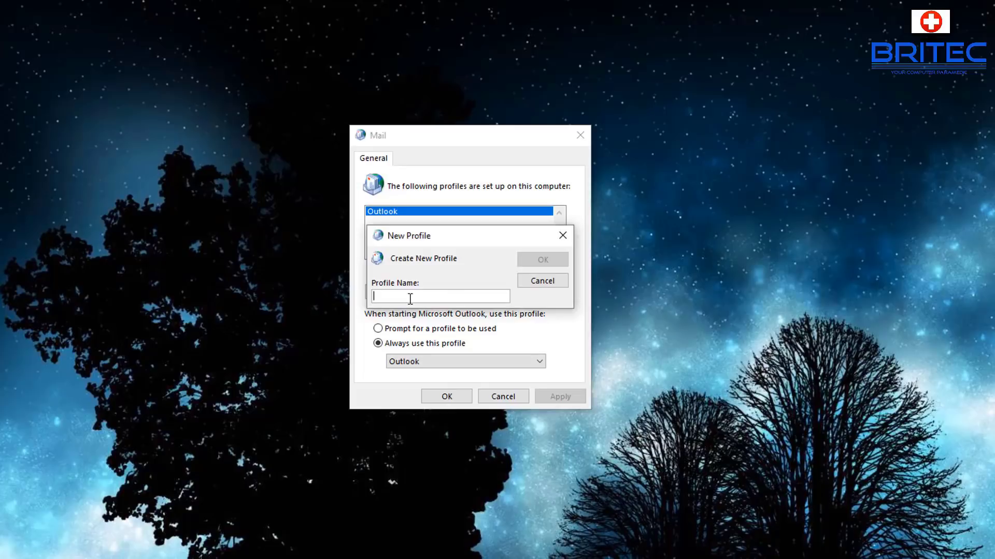
{"action": "type", "text": "Britec"}
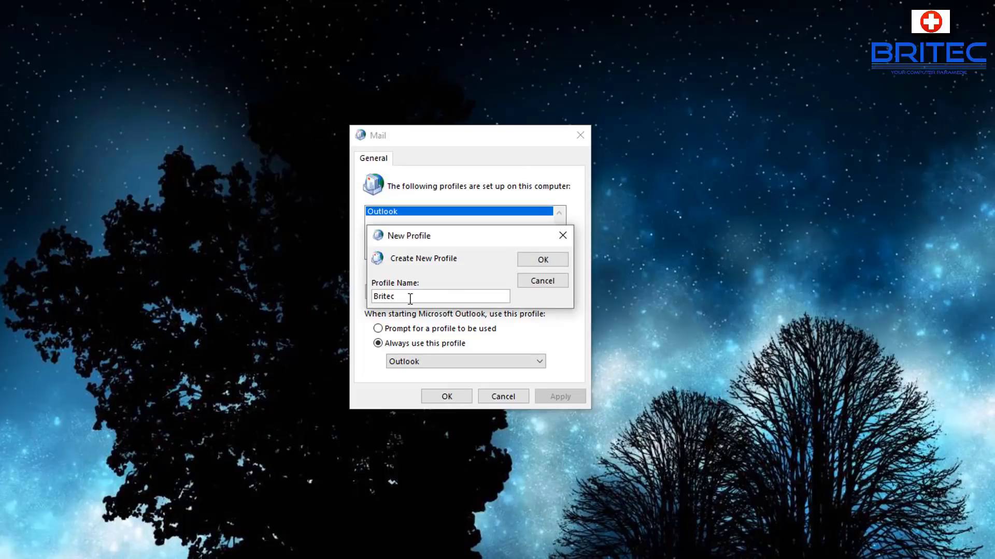
{"action": "left_click", "coordinate": [548, 261]}
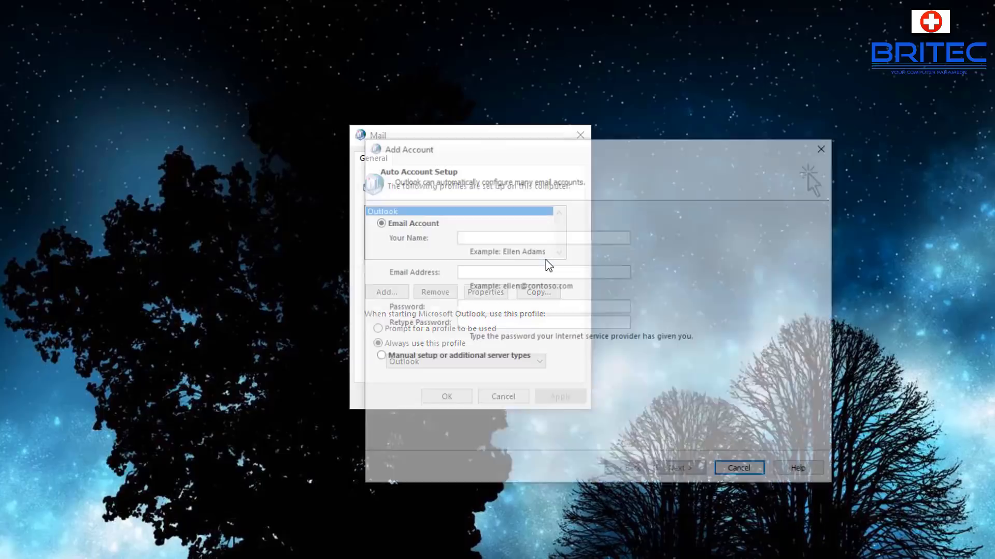
Submit the name, email address and account password for automatic account setup, and accept the security certificate alert.
{"action": "left_click_drag", "start_coordinate": [637, 156], "coordinate": [488, 126]}
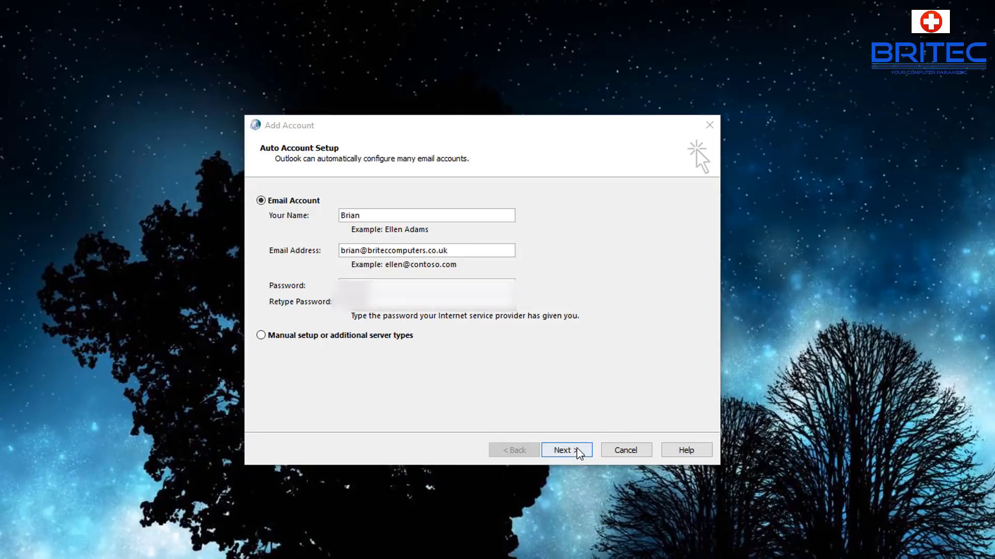
{"action": "left_click", "coordinate": [577, 448]}
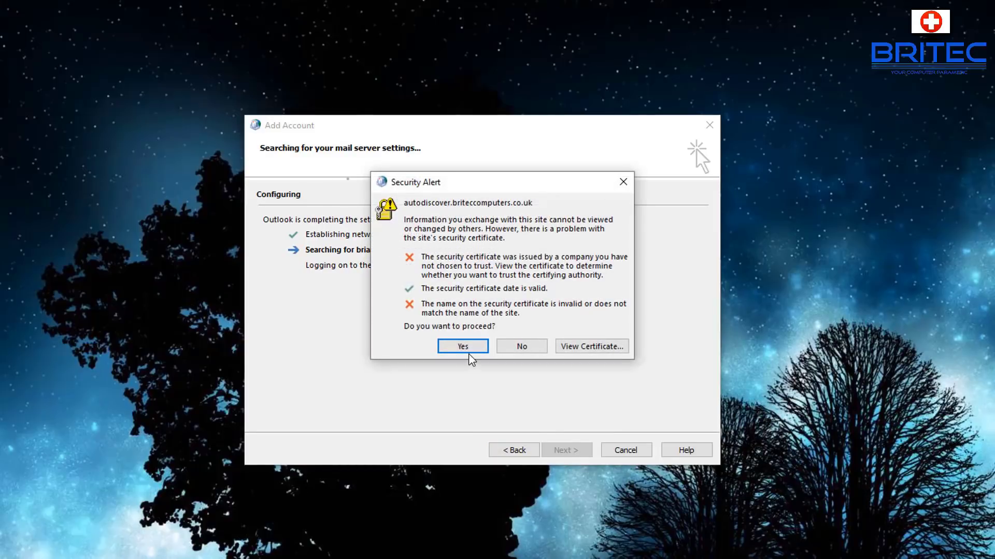
{"action": "left_click", "coordinate": [463, 349]}
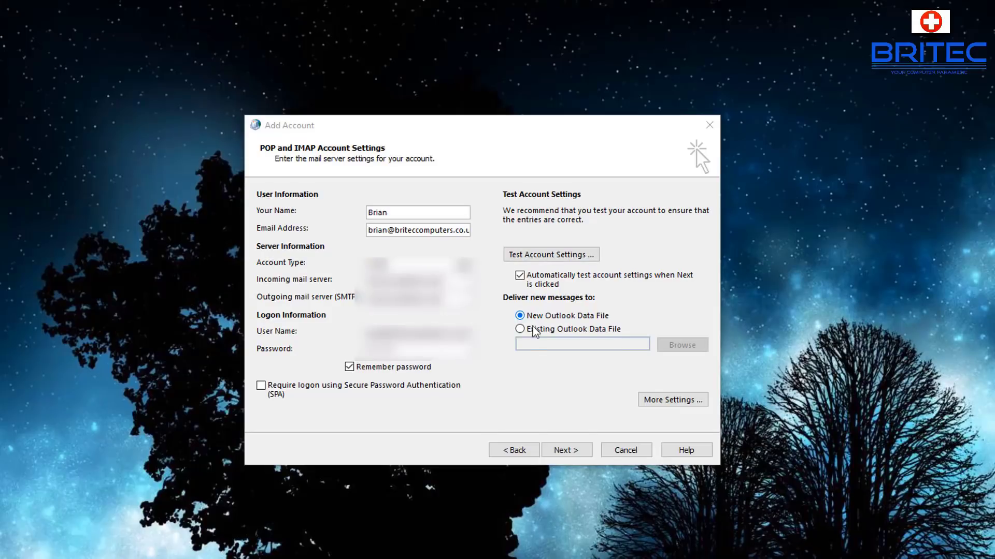
In the account's advanced settings, set the POP3 port to 995 and SMTP port to 465, and toggle removing messages from the server after 14 days.
{"action": "left_click", "coordinate": [671, 400]}
{"action": "left_click", "coordinate": [459, 187]}
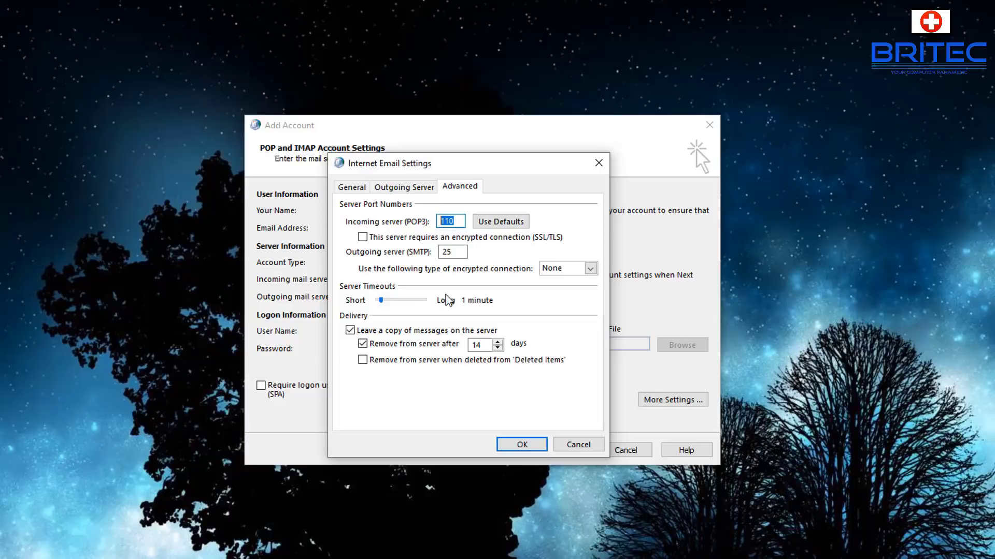
{"action": "type", "text": "995"}
{"action": "double_click", "coordinate": [446, 252]}
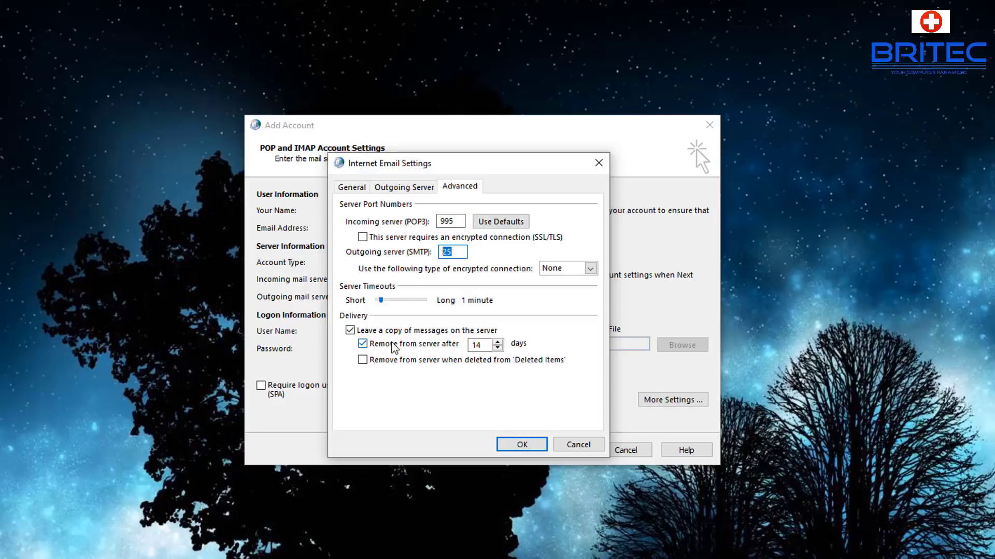
{"action": "type", "text": "465"}
{"action": "left_click", "coordinate": [391, 350]}
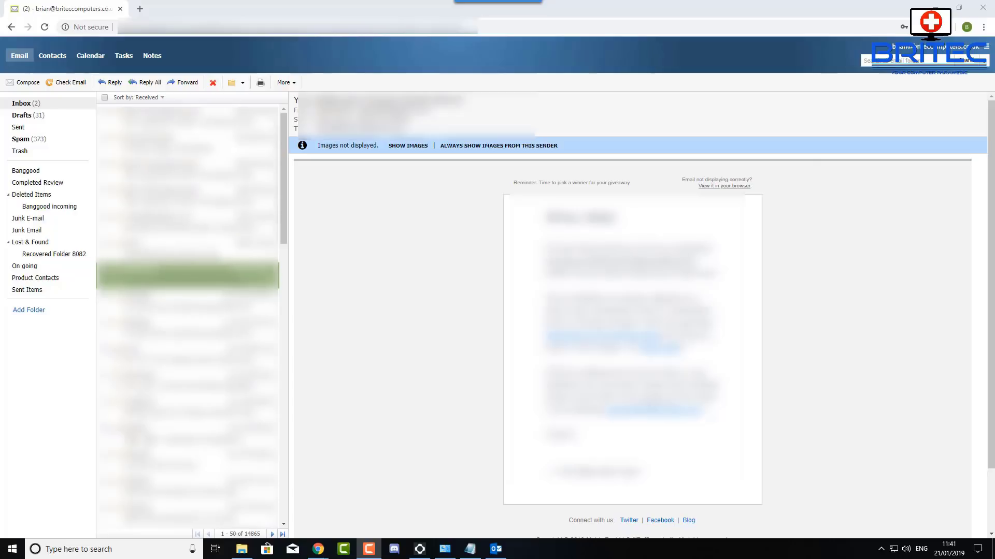
Switch from webmail to Outlook, run Send/Receive on all folders and minimize the Outlook window.
{"action": "left_click", "coordinate": [991, 549]}
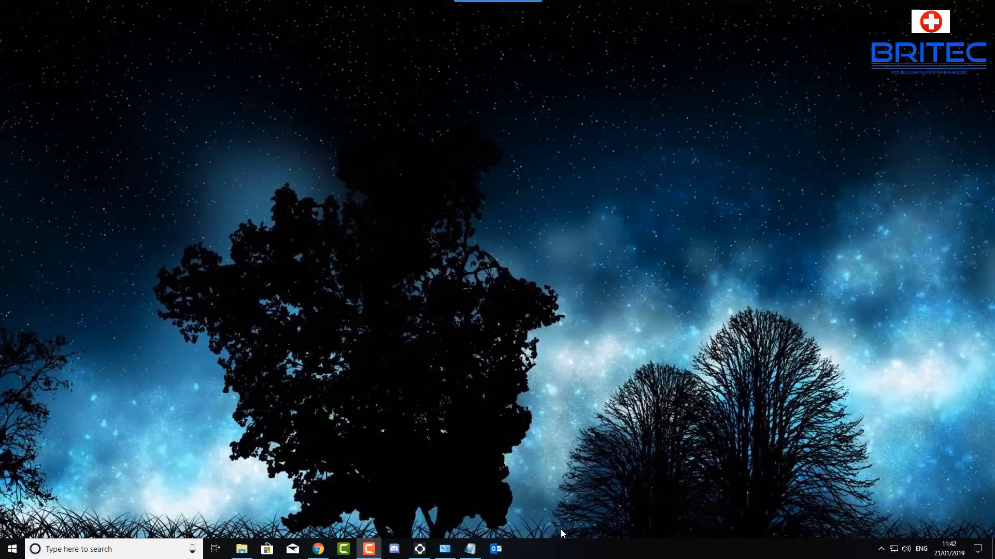
{"action": "left_click", "coordinate": [499, 547]}
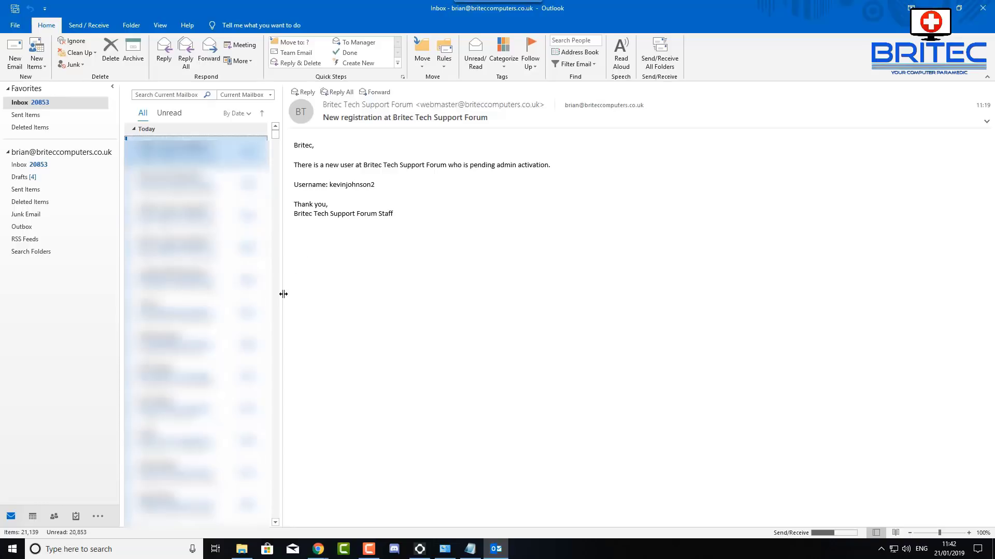
{"action": "left_click", "coordinate": [89, 25]}
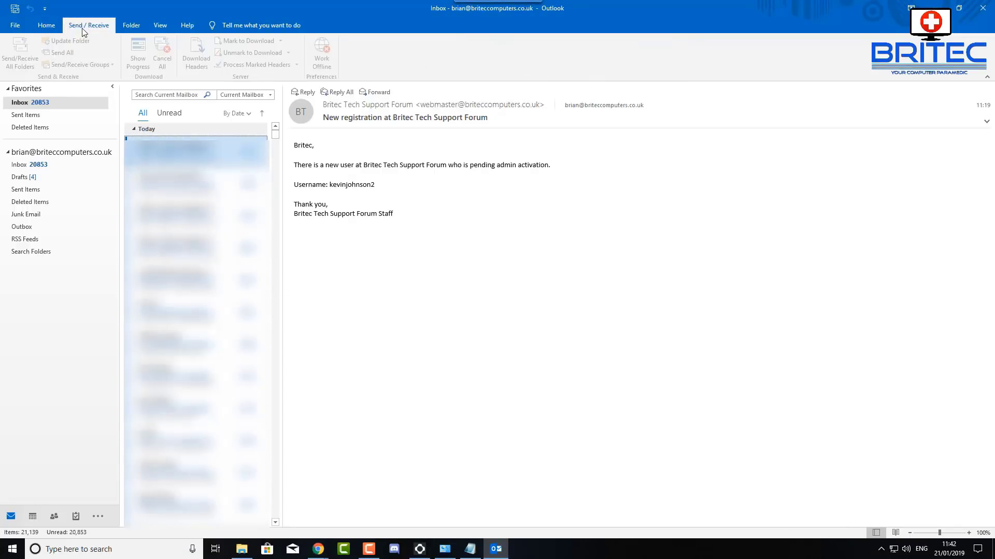
{"action": "left_click", "coordinate": [24, 54]}
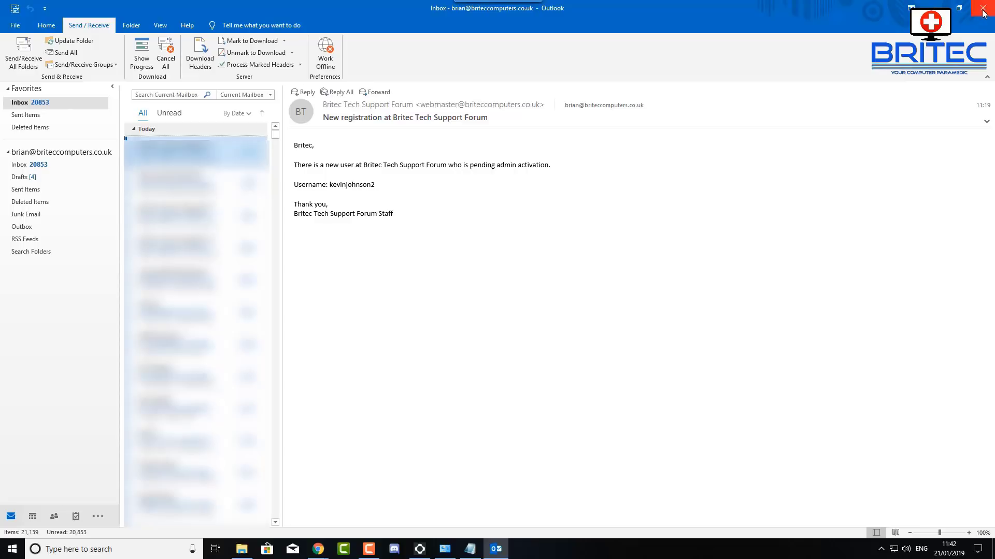
{"action": "left_click", "coordinate": [935, 8]}
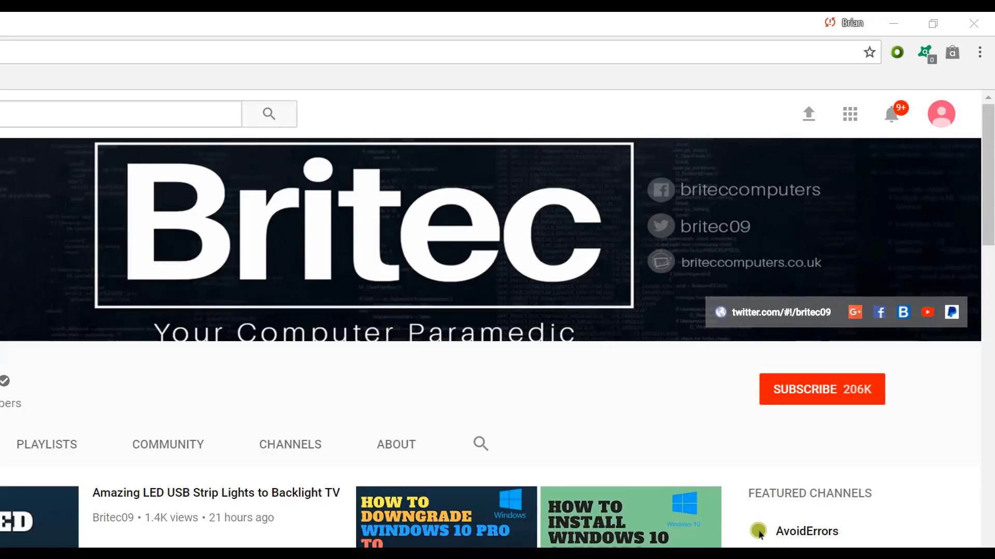
Subscribe to the Britec channel on YouTube.
{"action": "left_click", "coordinate": [834, 401]}
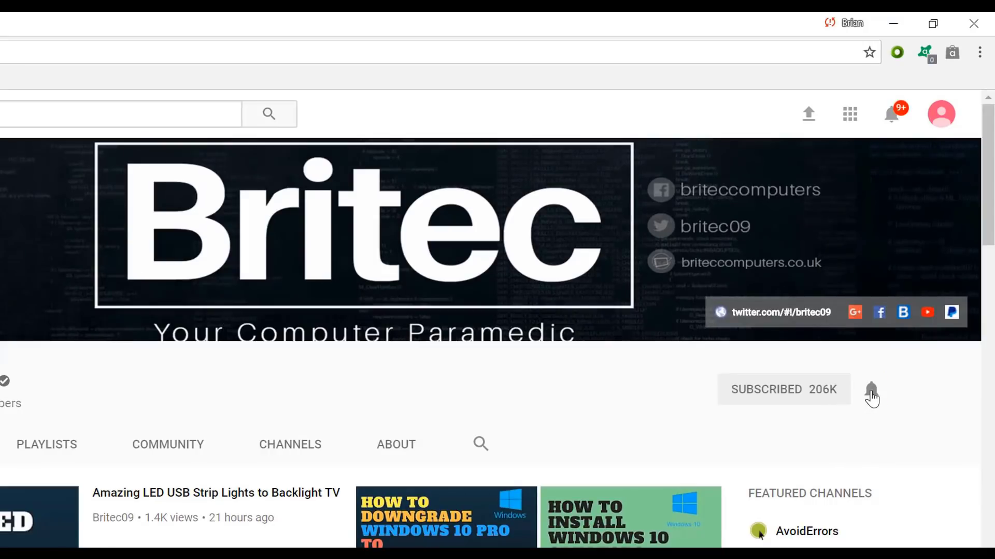